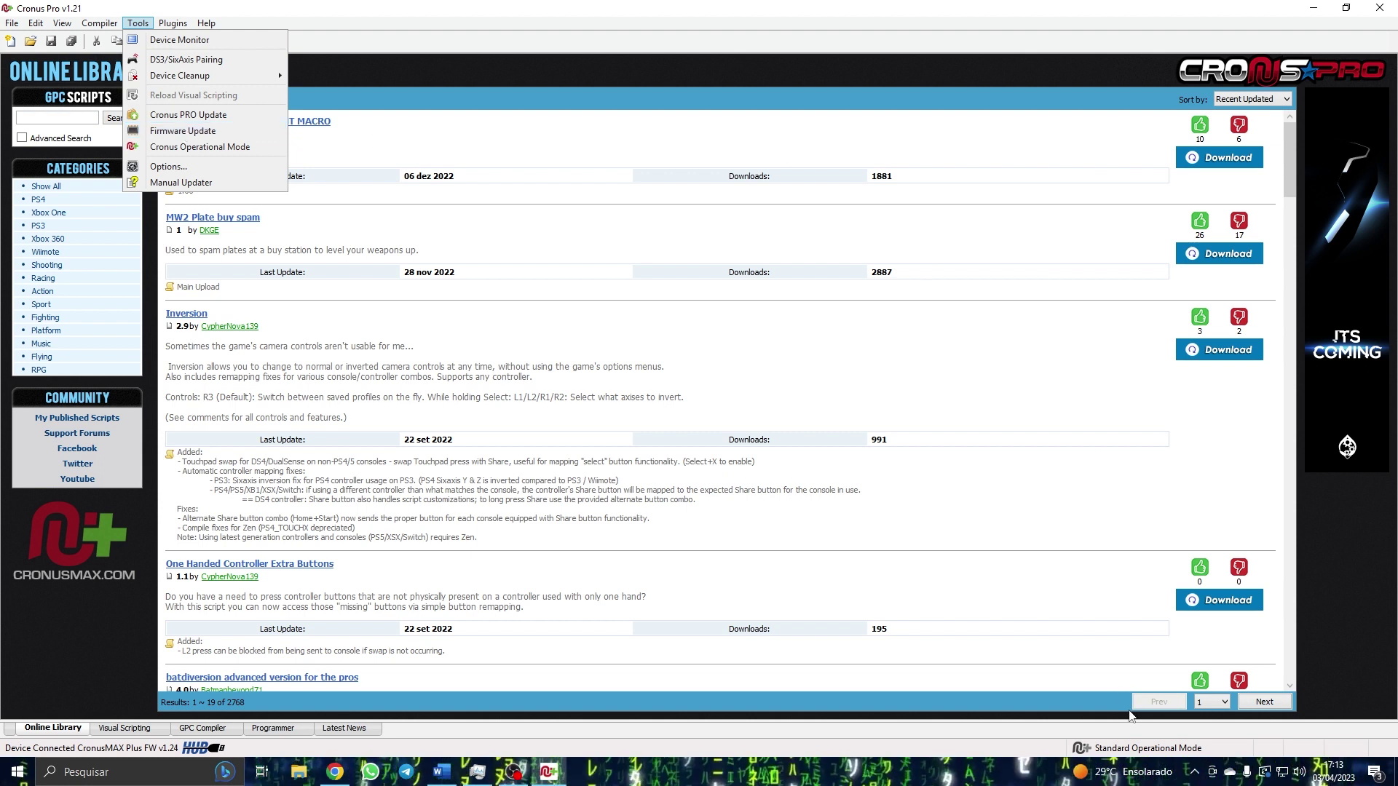
# View the available operational modes for the CronusMAX Plus and leave the wizard without changing the mode.
pyautogui.press('Escape')
pyautogui.click(1128, 750)
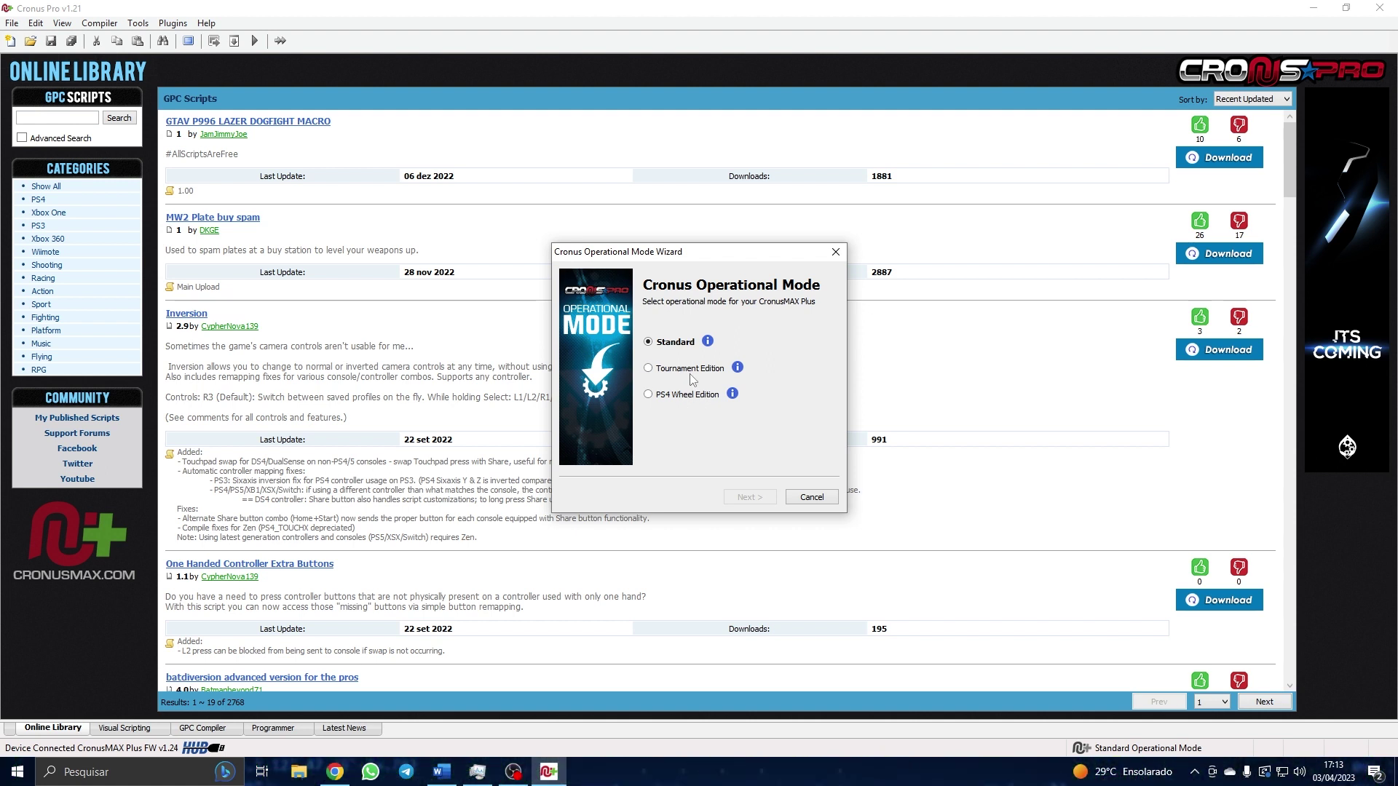
pyautogui.click(821, 496)
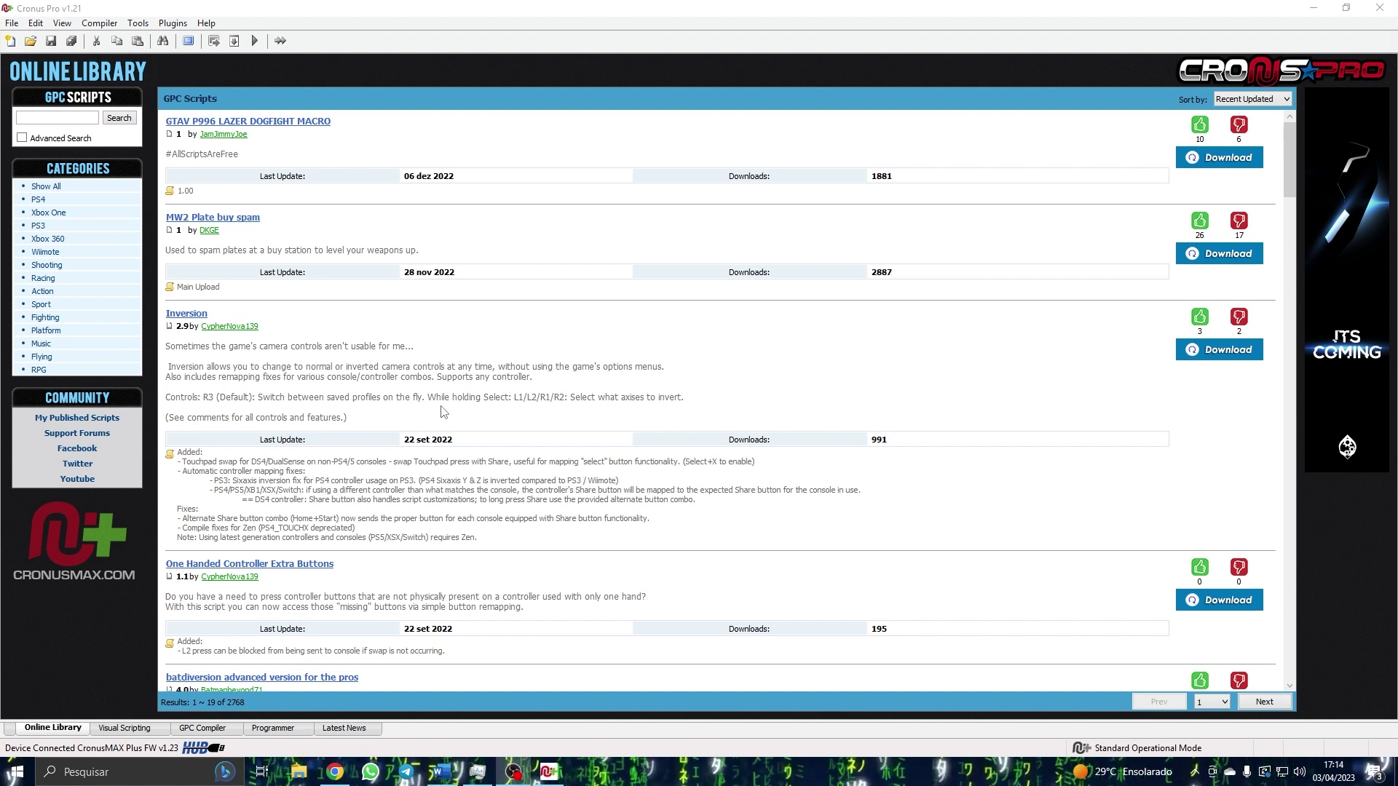
# Update the device firmware to the latest version, 1.24, and finish the update wizard.
pyautogui.click(138, 22)
pyautogui.click(188, 135)
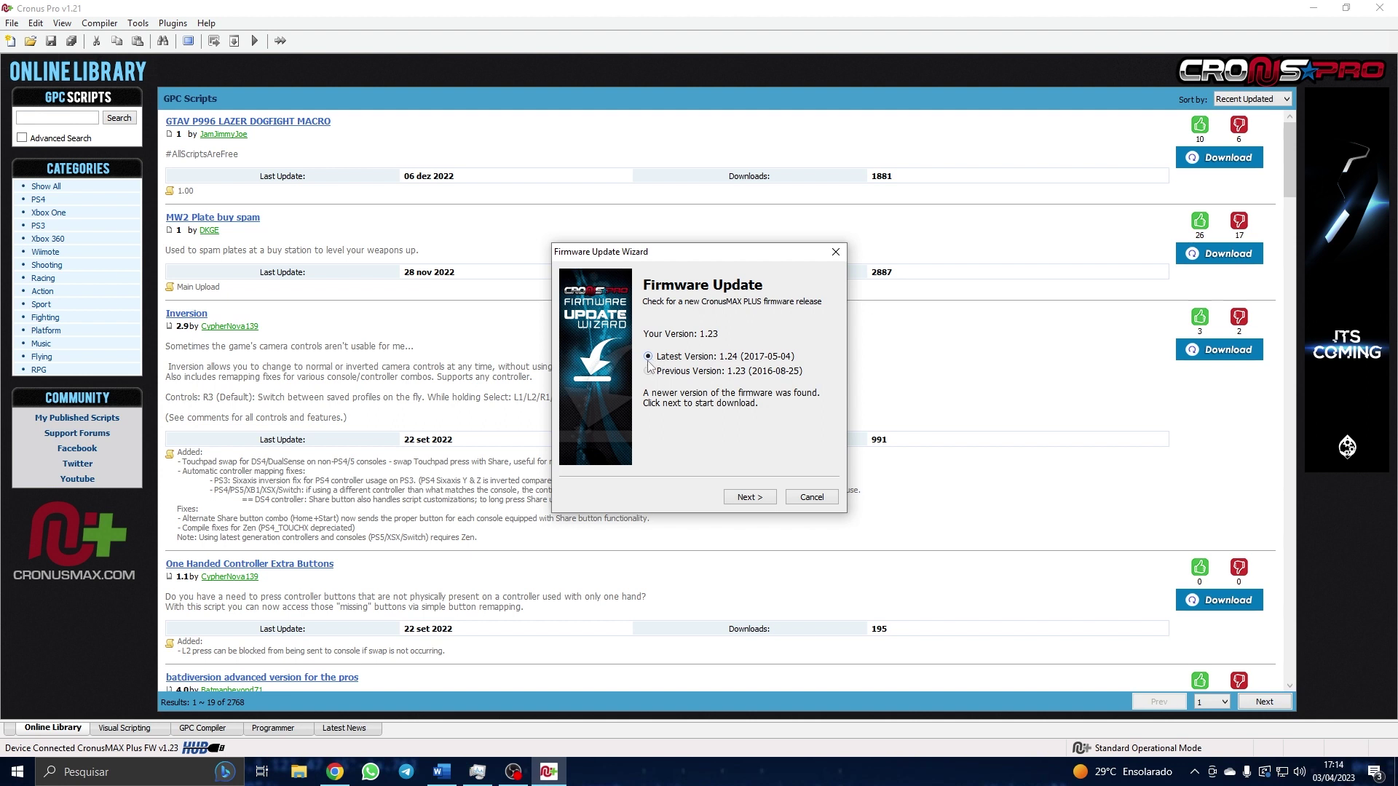
pyautogui.click(746, 501)
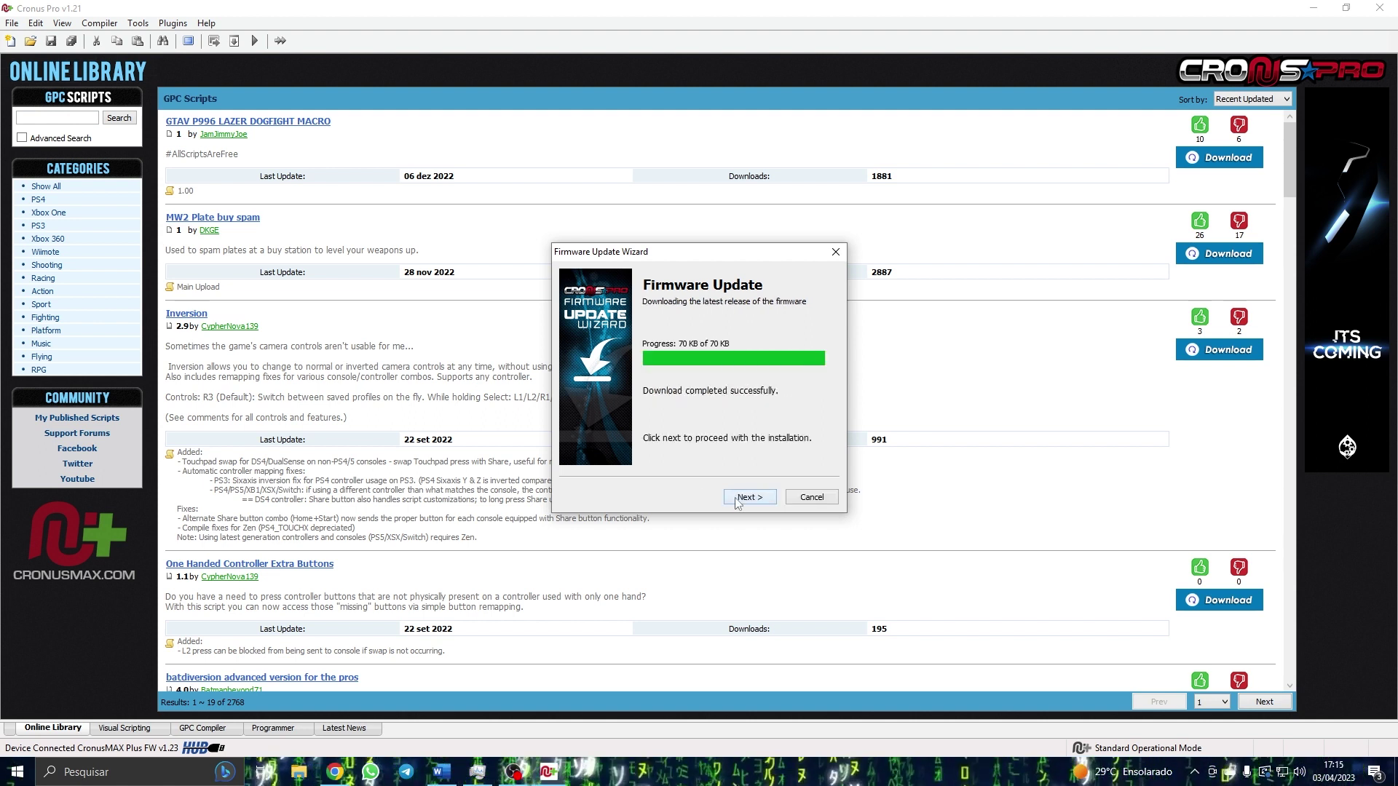
pyautogui.click(737, 499)
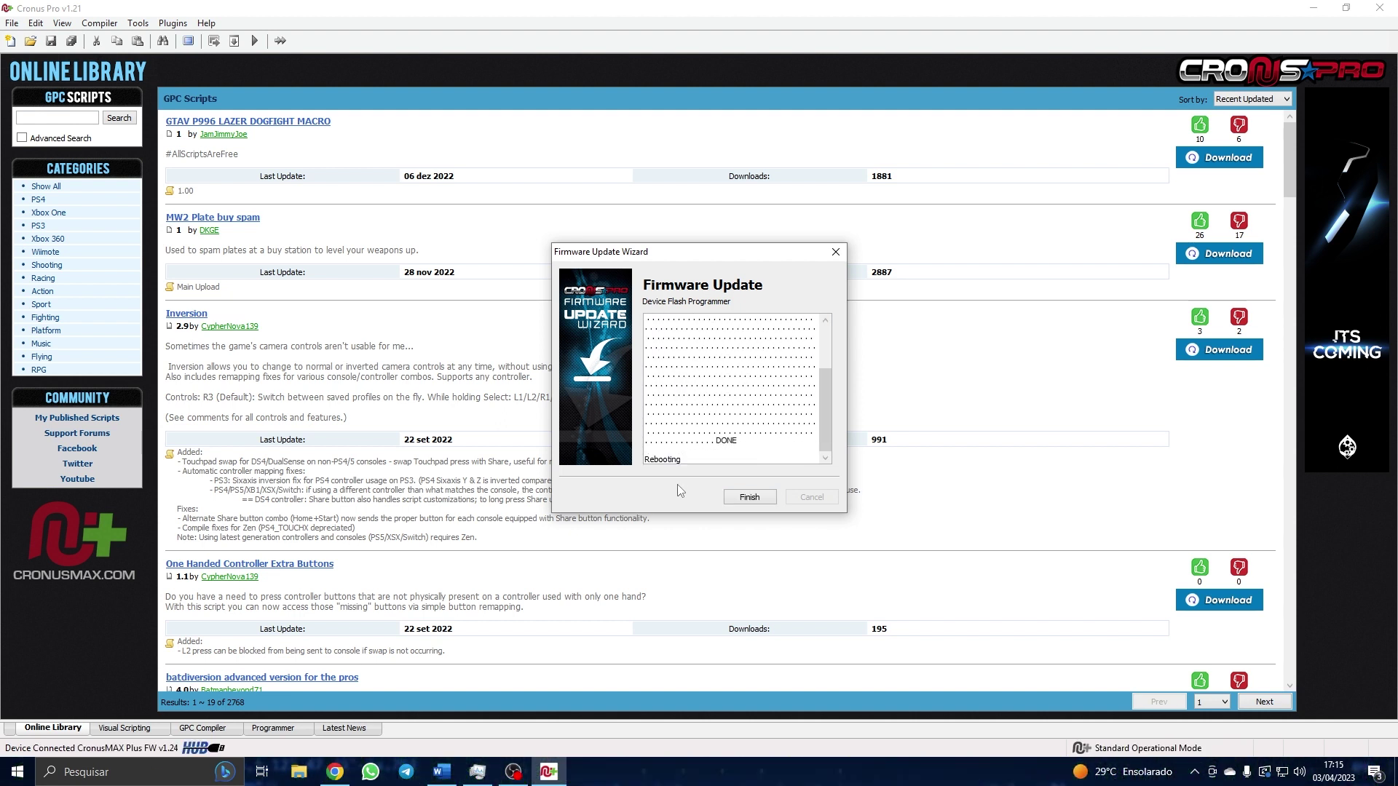
pyautogui.click(750, 497)
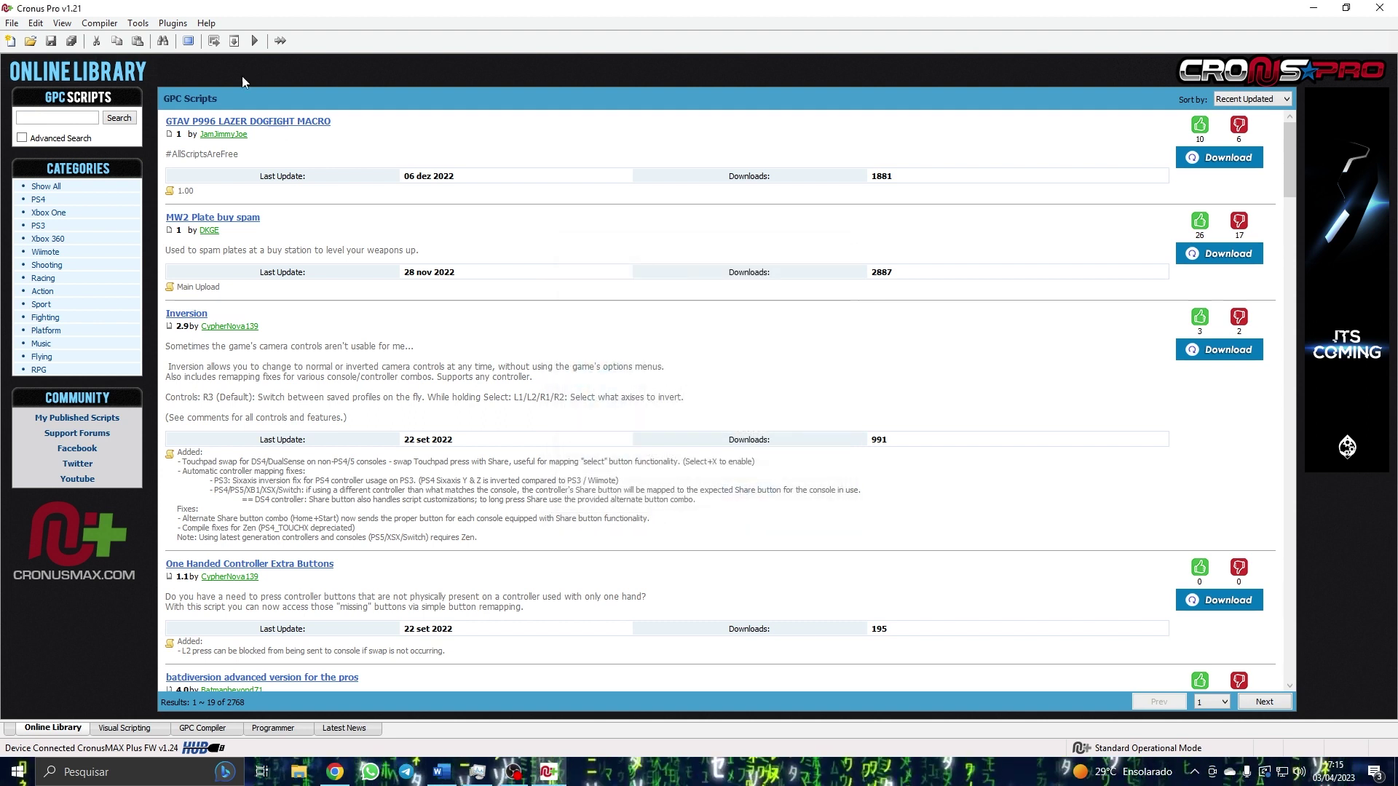
# Check for a new Cronus PRO software release and close the update wizard.
pyautogui.click(145, 22)
pyautogui.click(146, 23)
pyautogui.click(142, 23)
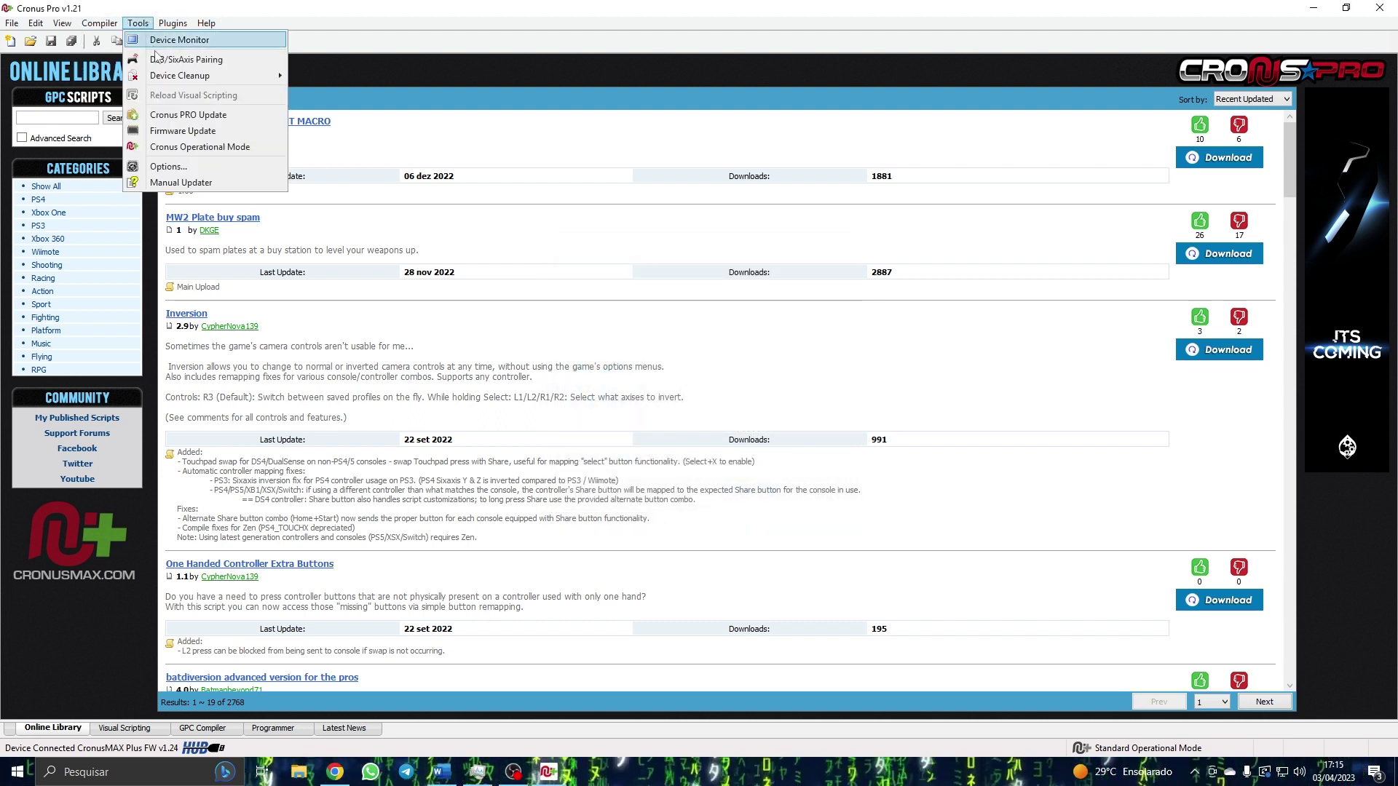
pyautogui.click(168, 118)
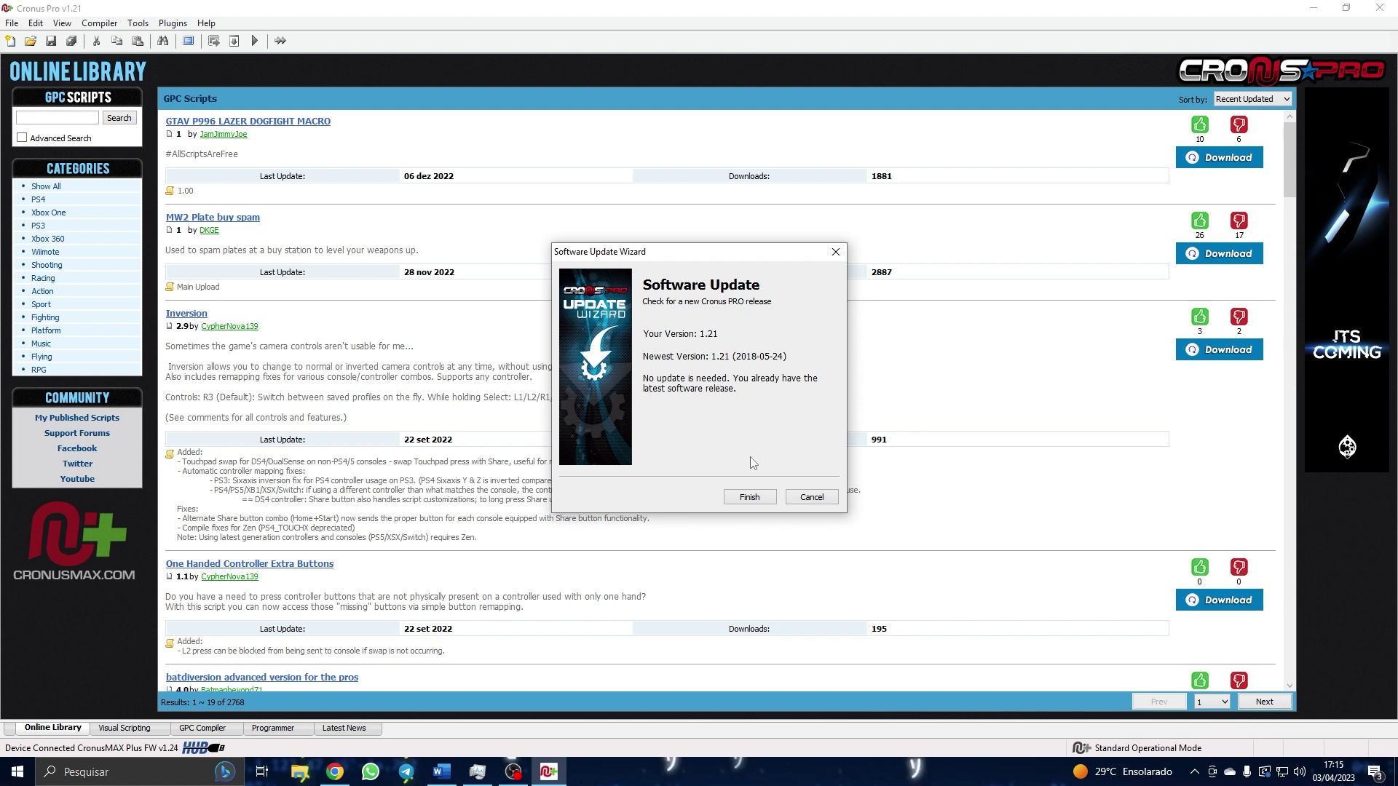
pyautogui.click(750, 497)
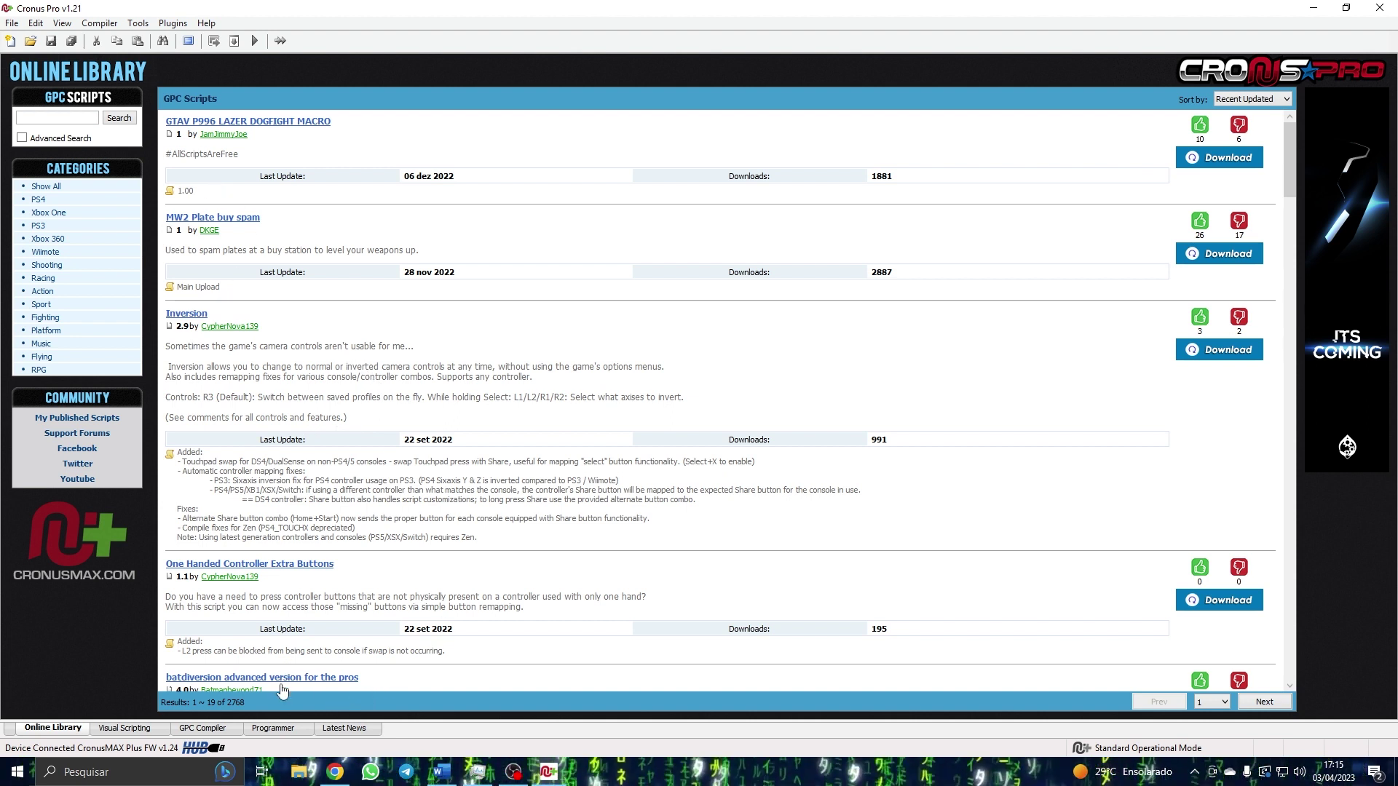
# Browse the list of GamePacks and the GPC files available in the Programmer.
pyautogui.click(276, 729)
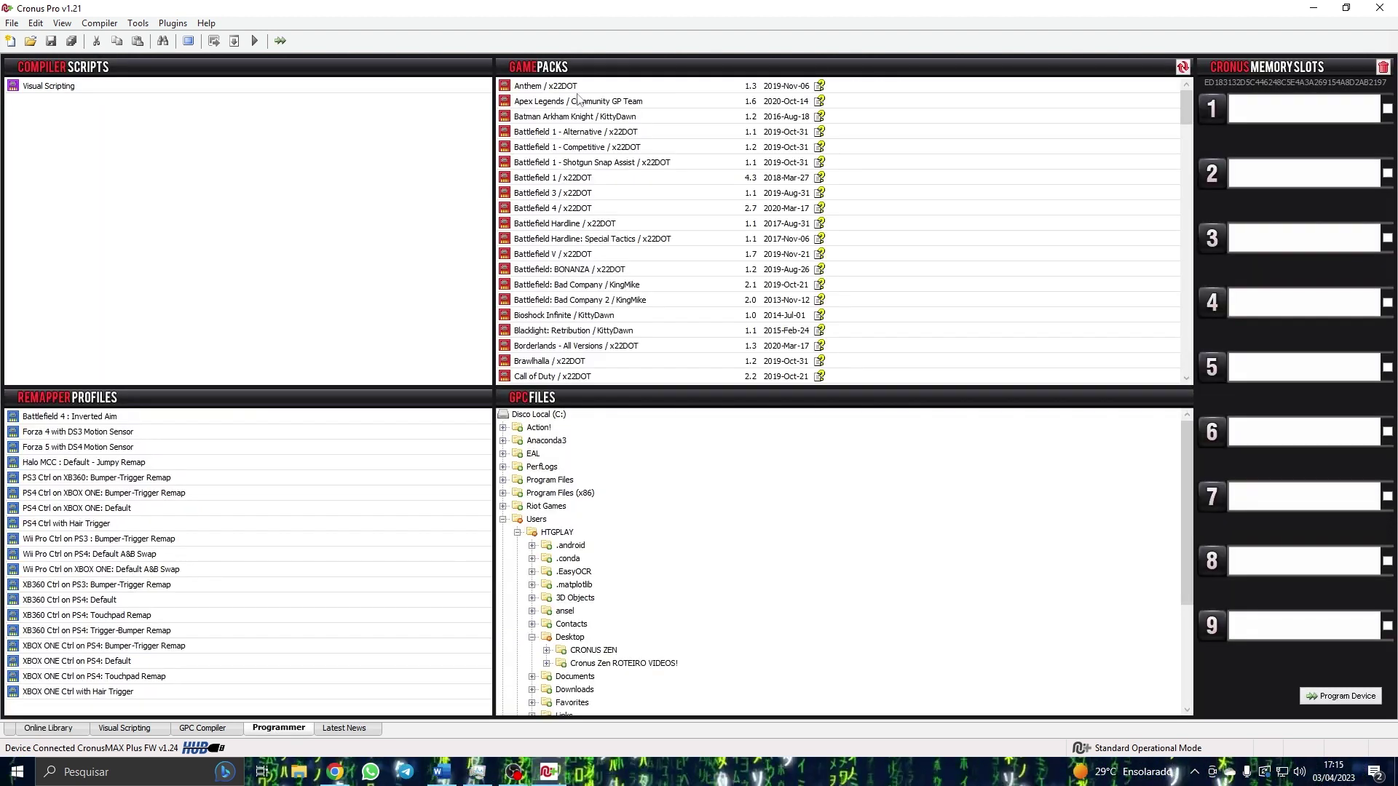
pyautogui.scroll(2, 652, 335)
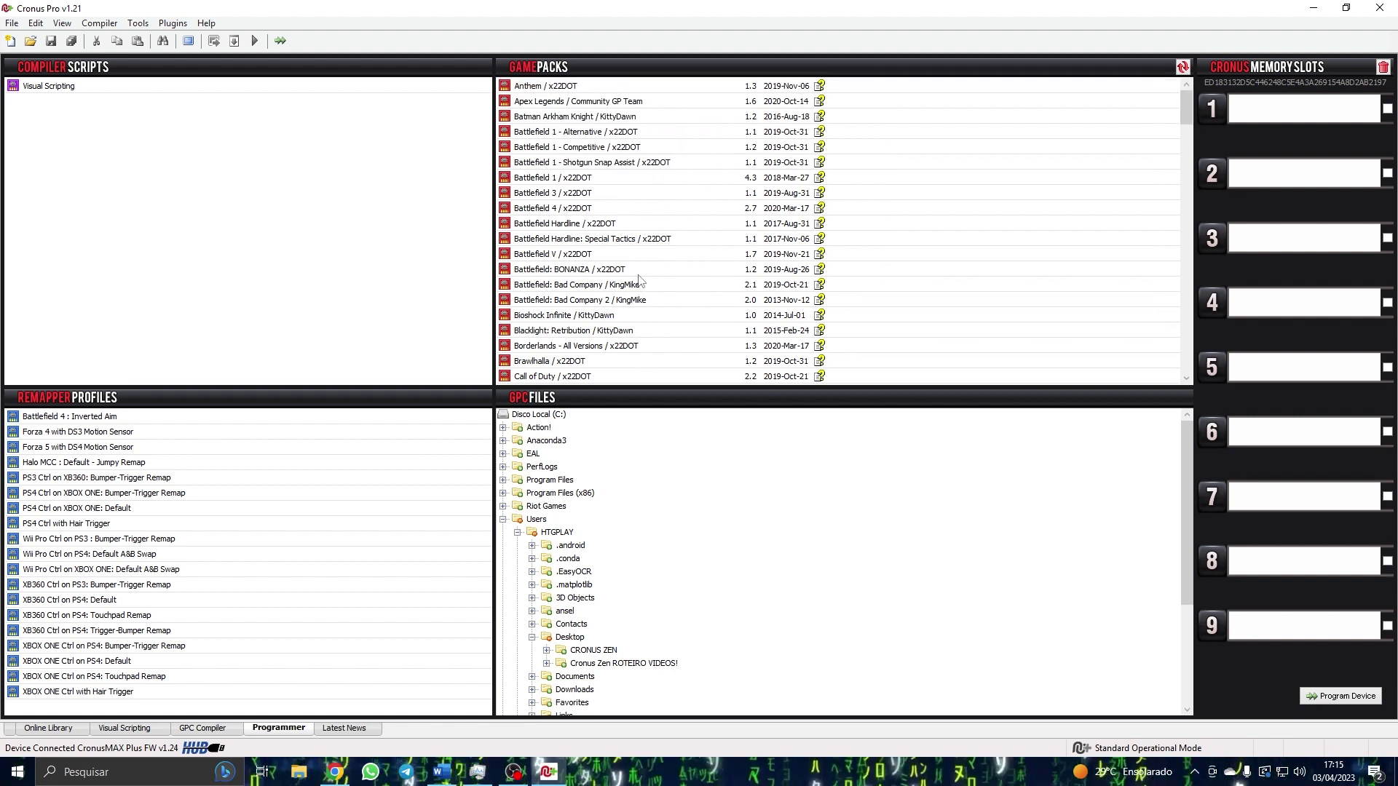
pyautogui.scroll(2, 630, 298)
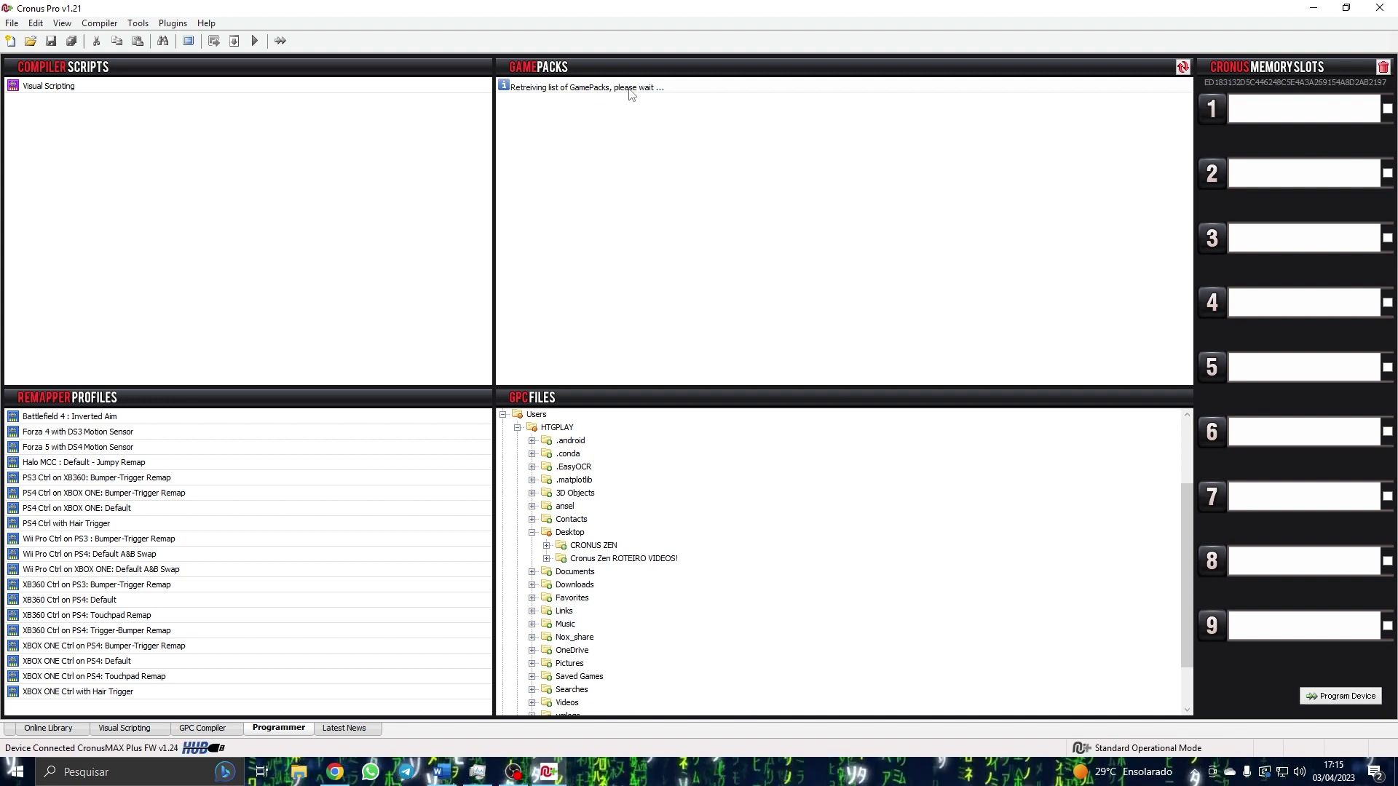
pyautogui.scroll(-12, 643, 291)
pyautogui.scroll(-2, 642, 305)
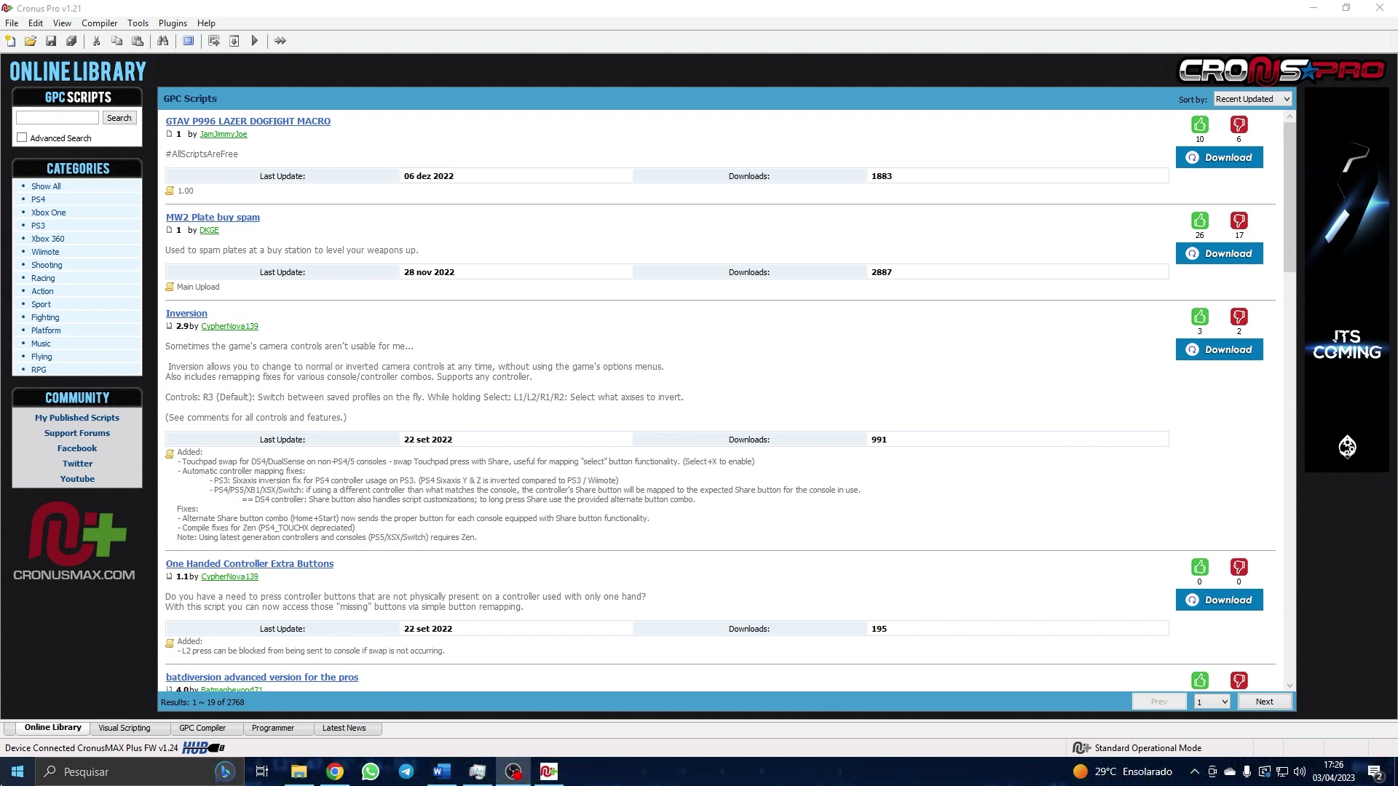
# Examine the visual scripting block categories, including I/O Functions, Logic, Combos, Auto Spot and Button Swap.
pyautogui.click(122, 728)
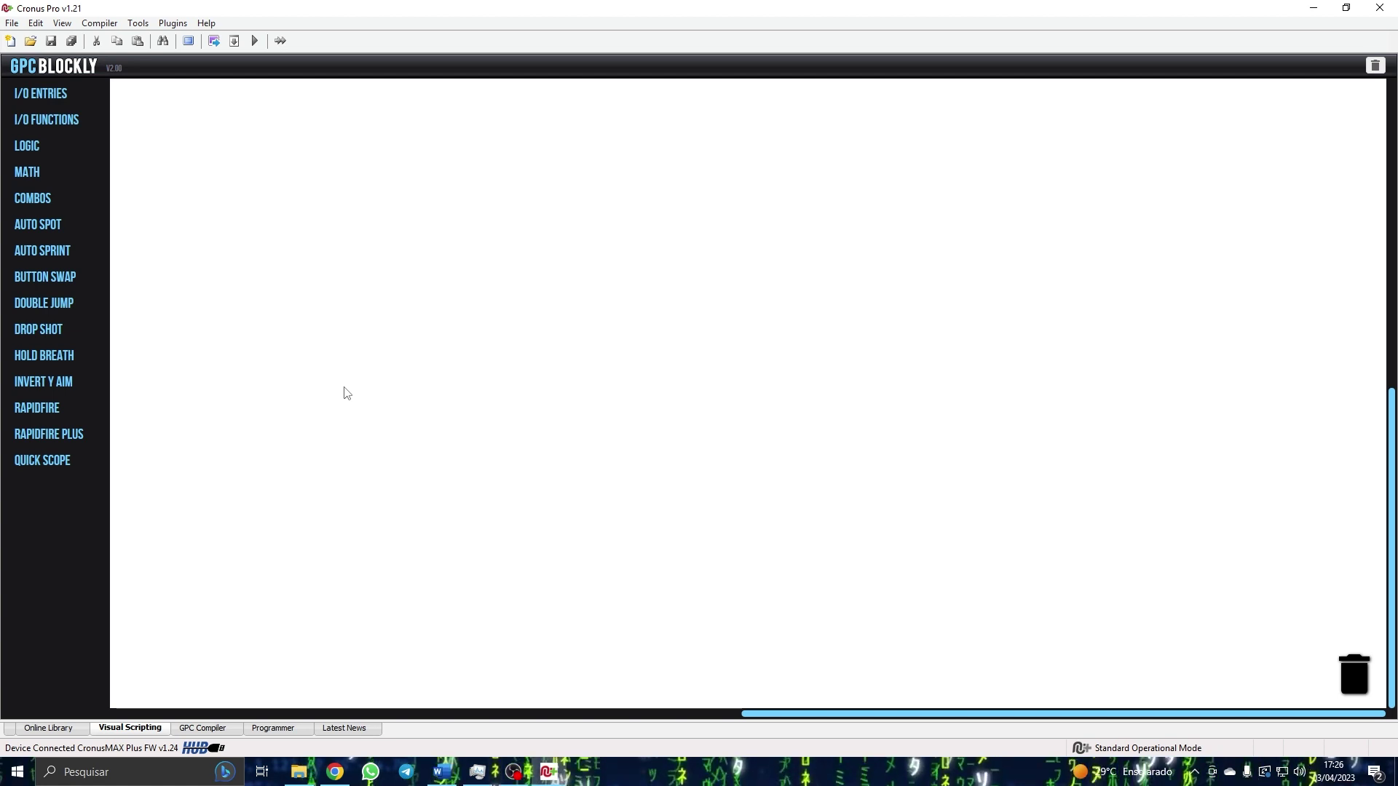
pyautogui.click(68, 92)
pyautogui.click(69, 120)
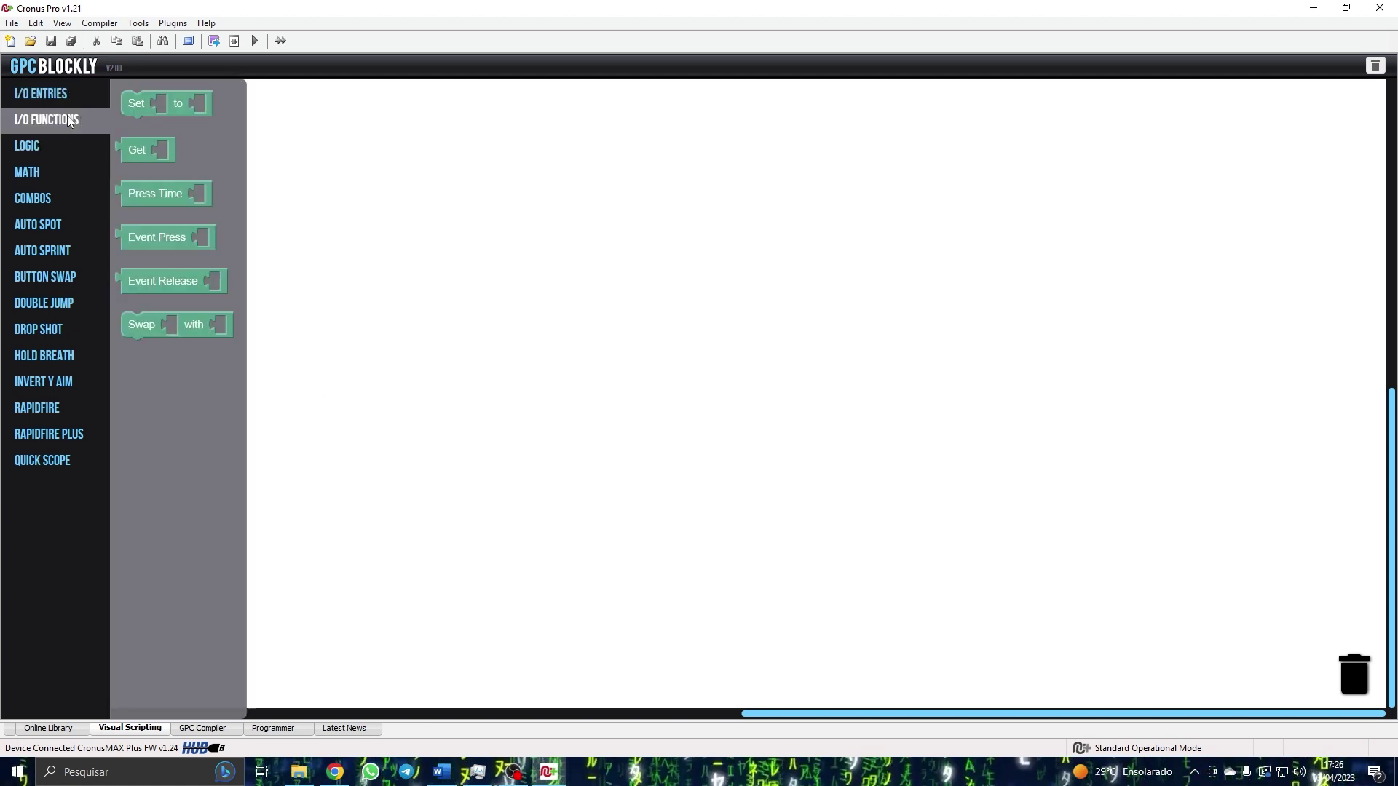
pyautogui.click(42, 144)
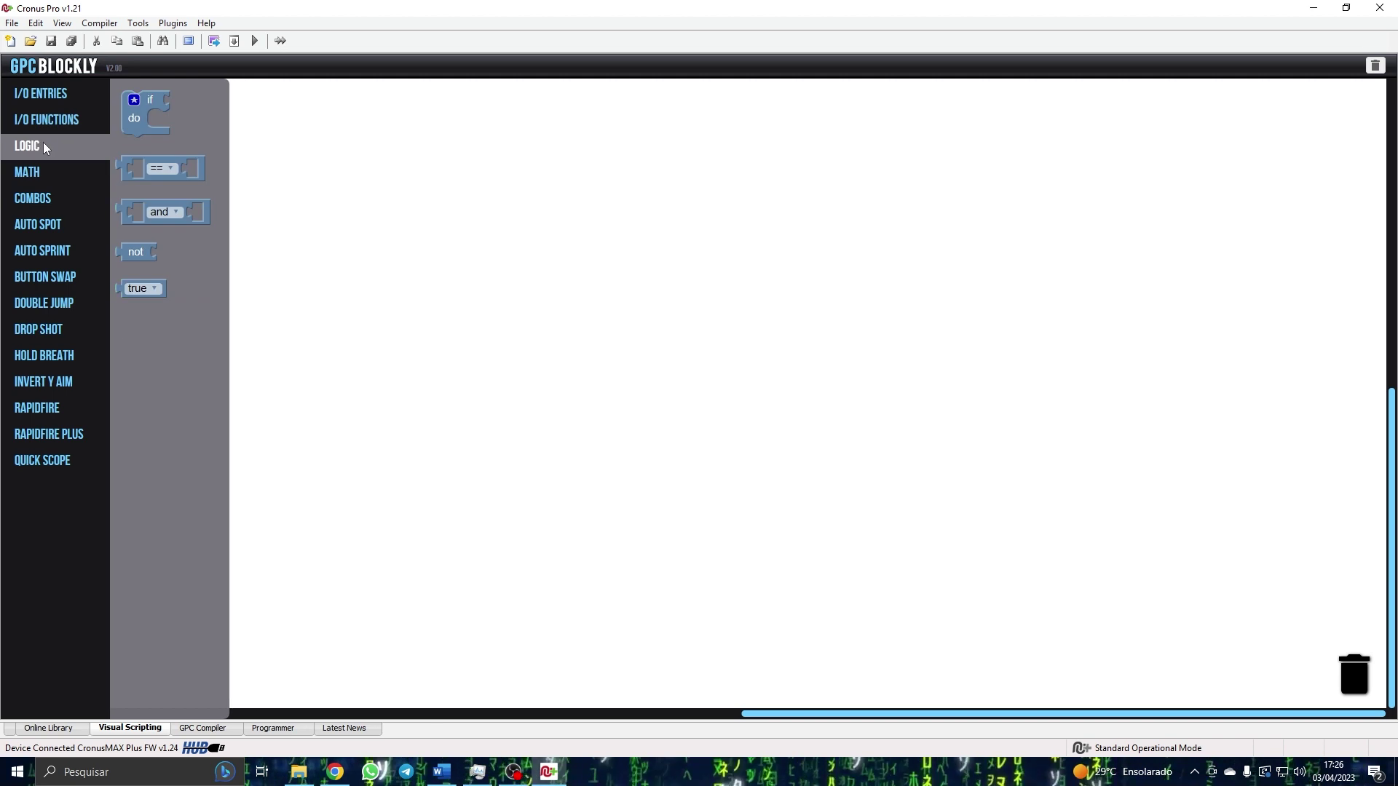
pyautogui.click(57, 182)
pyautogui.click(22, 204)
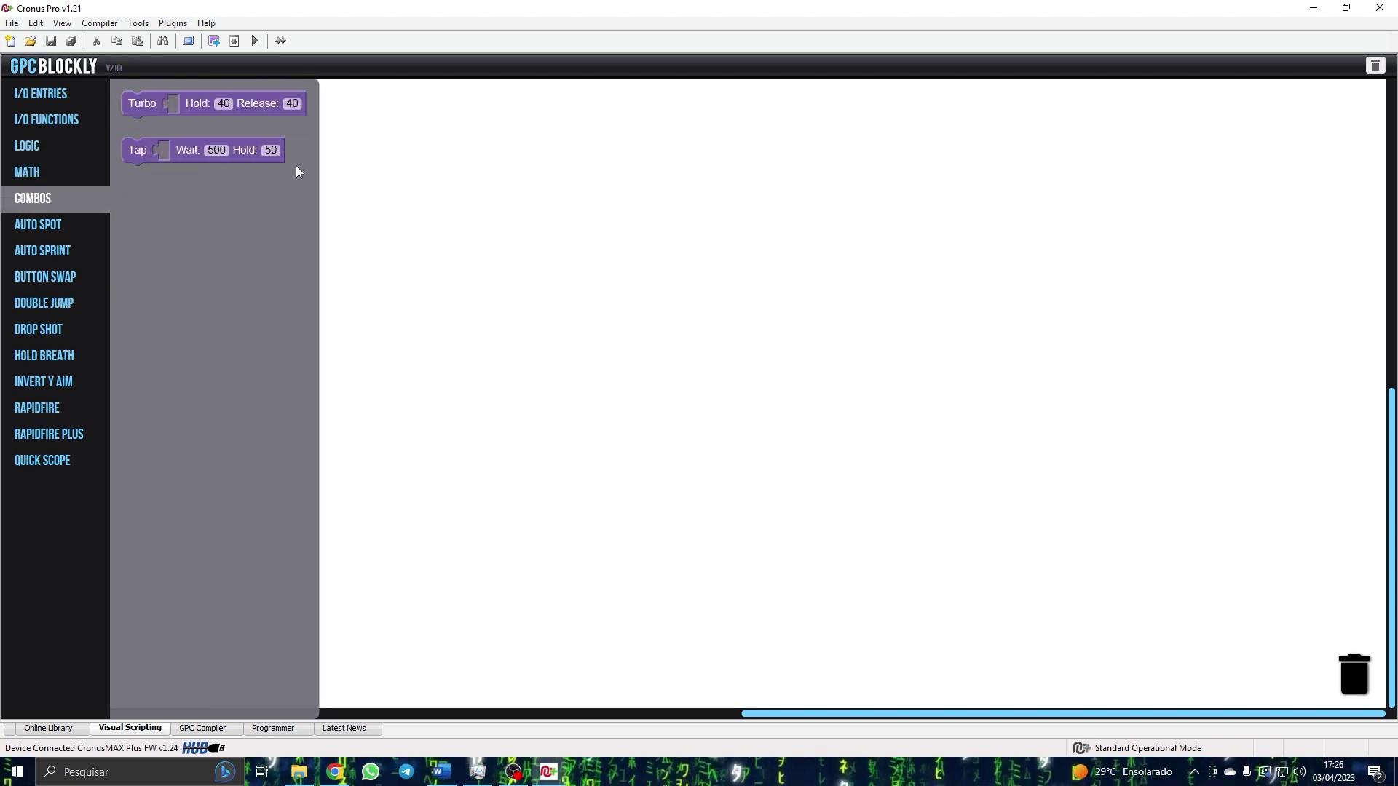
pyautogui.click(85, 225)
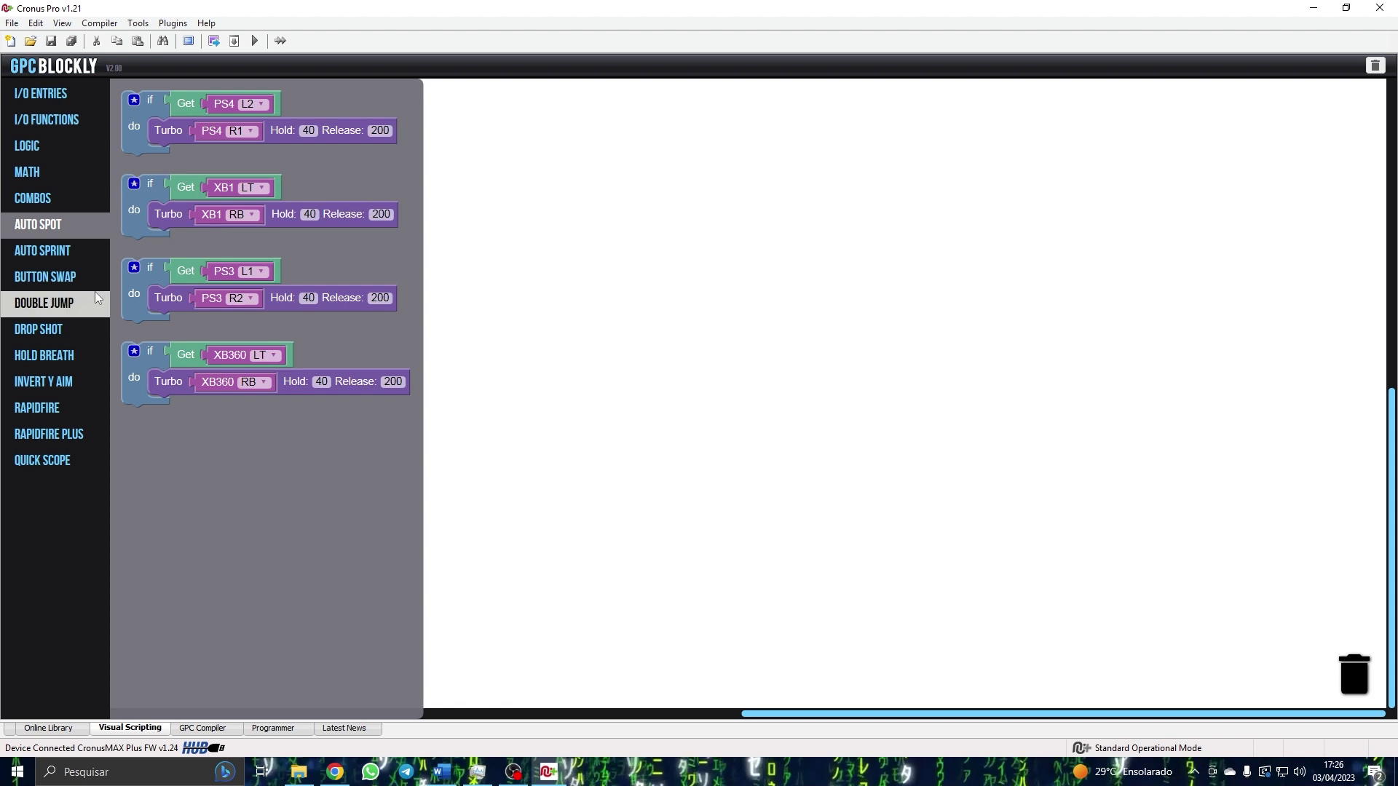
pyautogui.click(72, 278)
pyautogui.click(527, 319)
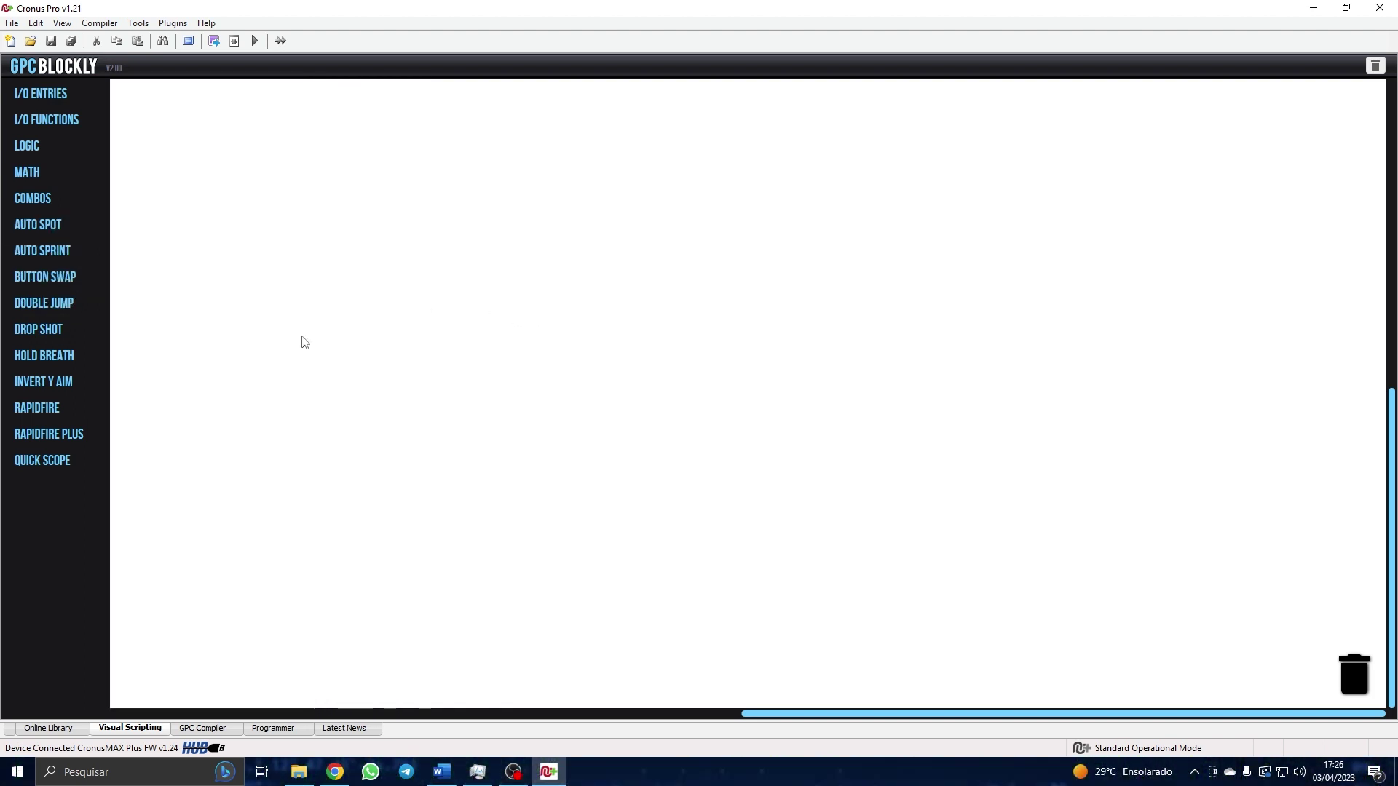
# Place the PS4 Hold Breath block in the visual scripting workspace and attach the PS3 Auto Spot block above it.
pyautogui.click(90, 359)
pyautogui.click(188, 133)
pyautogui.moveTo(139, 119)
pyautogui.mouseDown()
pyautogui.moveTo(345, 340)
pyautogui.moveTo(152, 142)
pyautogui.mouseUp()
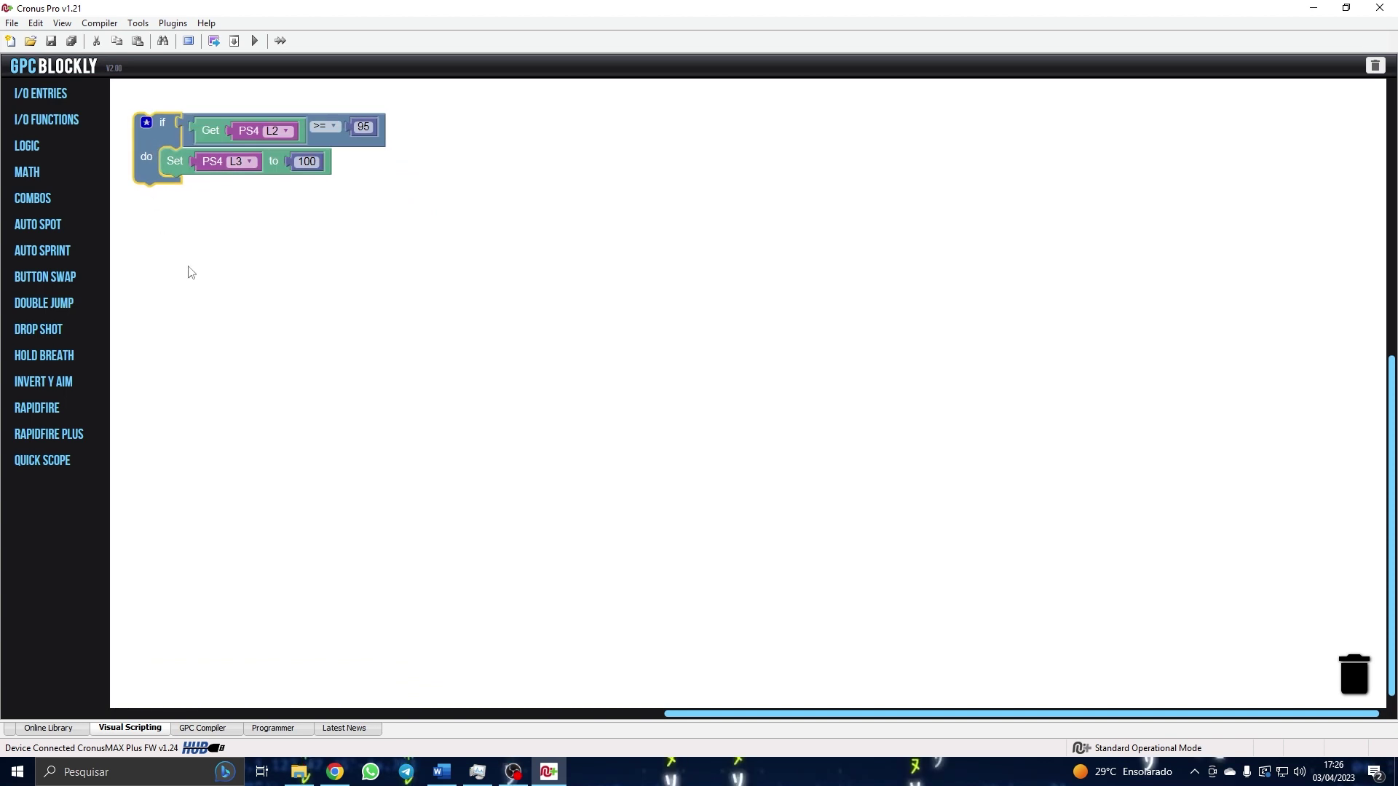
pyautogui.click(41, 224)
pyautogui.moveTo(146, 275); pyautogui.dragTo(146, 68)
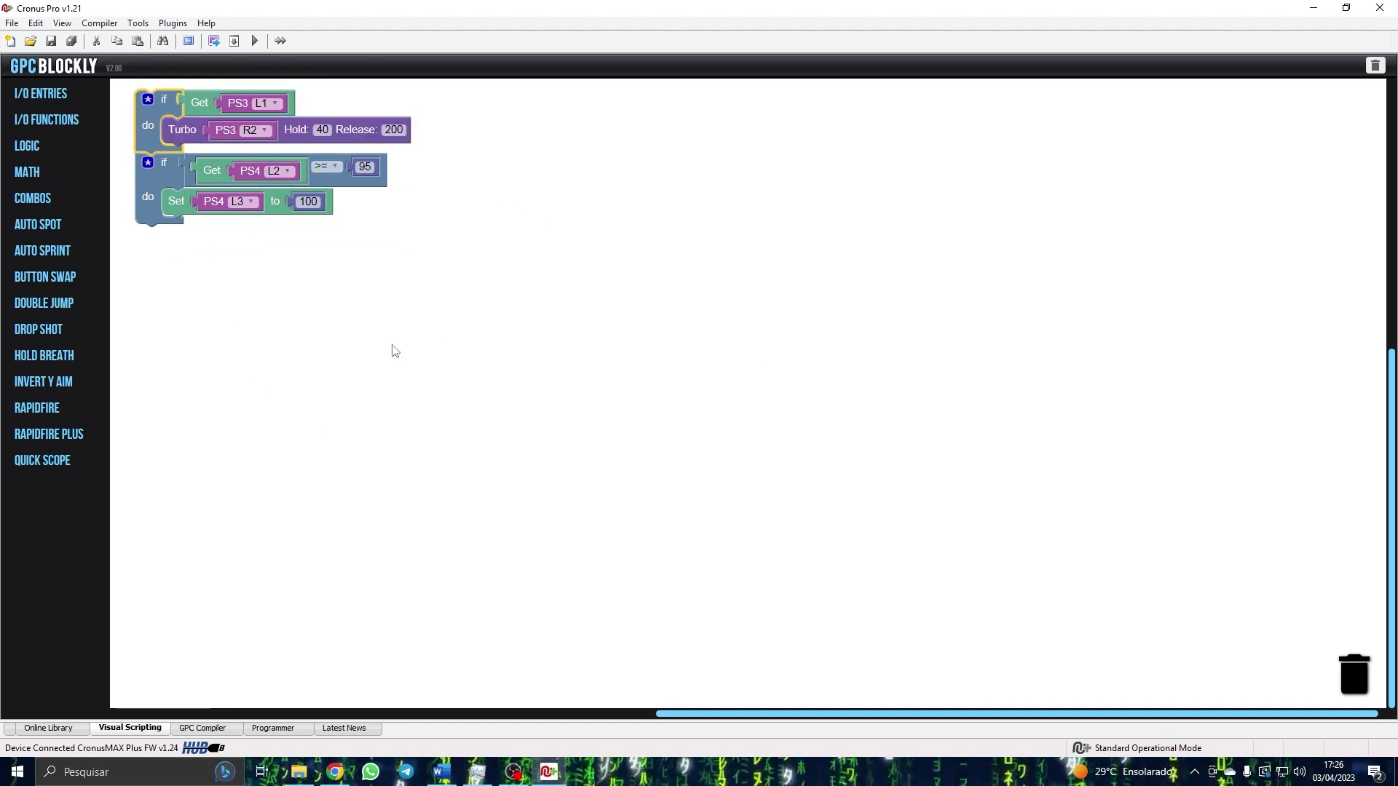
# Convert the visual blocks to GPC code and highlight the generated script.
pyautogui.click(217, 42)
pyautogui.moveTo(218, 325); pyautogui.dragTo(37, 126)
pyautogui.click(324, 290)
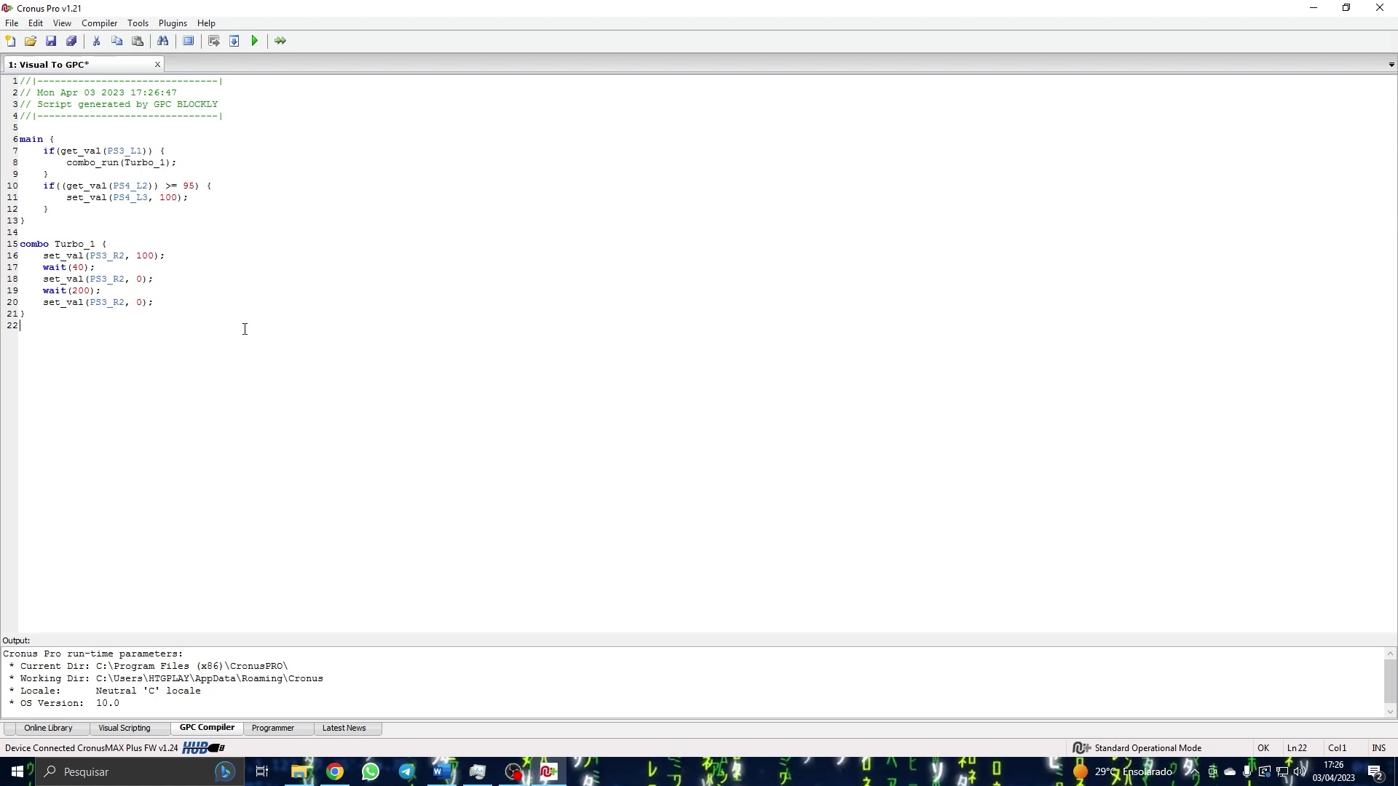
pyautogui.moveTo(244, 328); pyautogui.dragTo(20, 104)
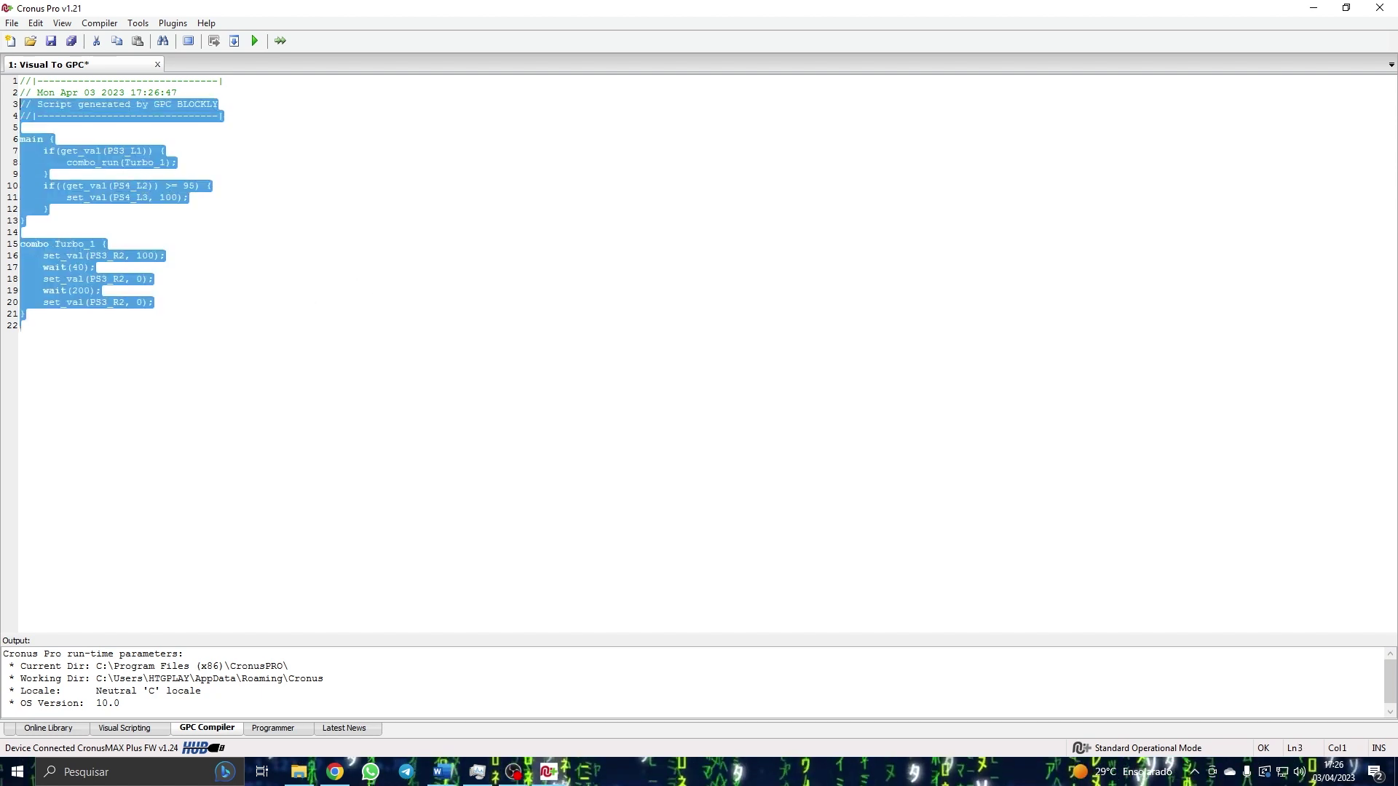
# Remove all blocks from the visual scripting workspace.
pyautogui.click(124, 728)
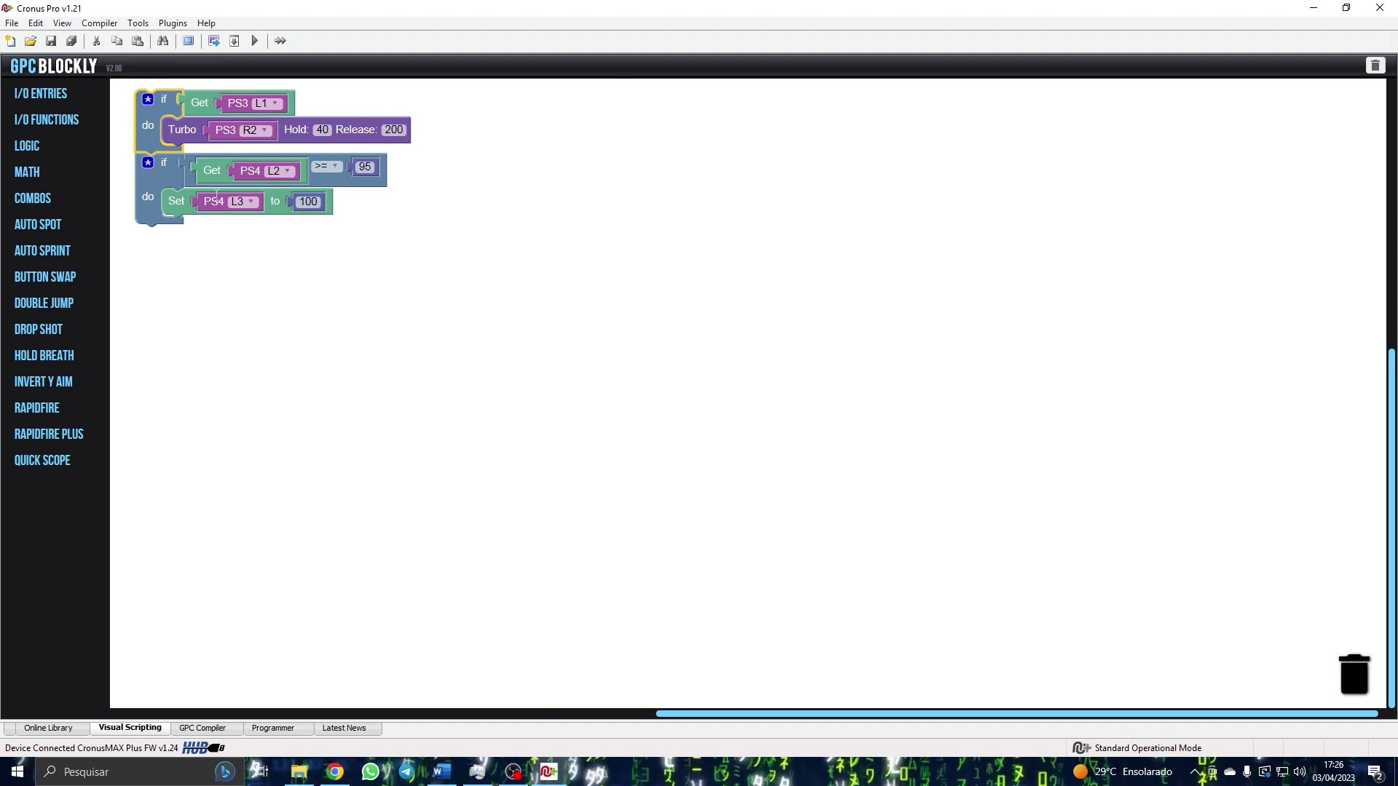
pyautogui.click(1376, 66)
pyautogui.click(665, 434)
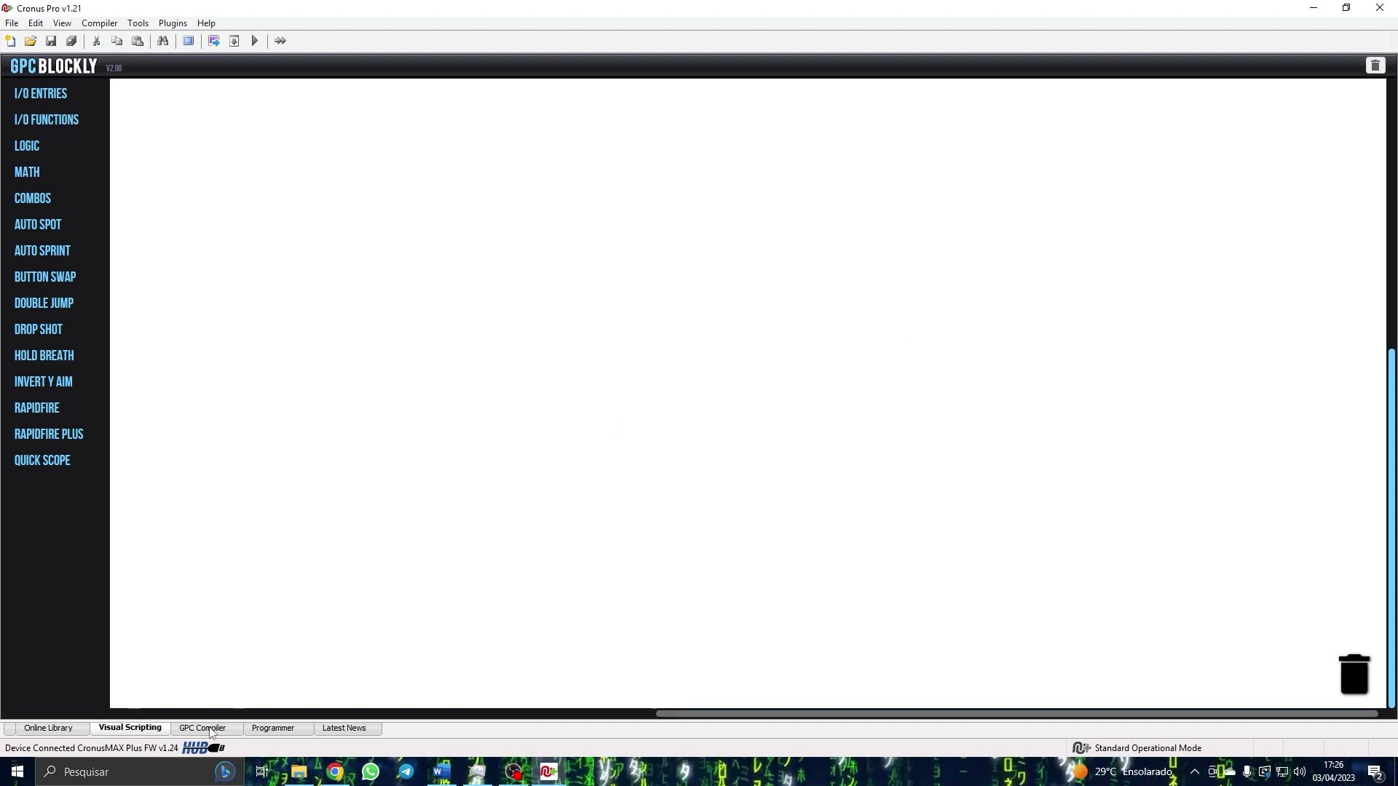
# Delete all the generated code from the Visual To GPC script.
pyautogui.click(205, 728)
pyautogui.moveTo(319, 365); pyautogui.dragTo(20, 81)
pyautogui.press('Delete')
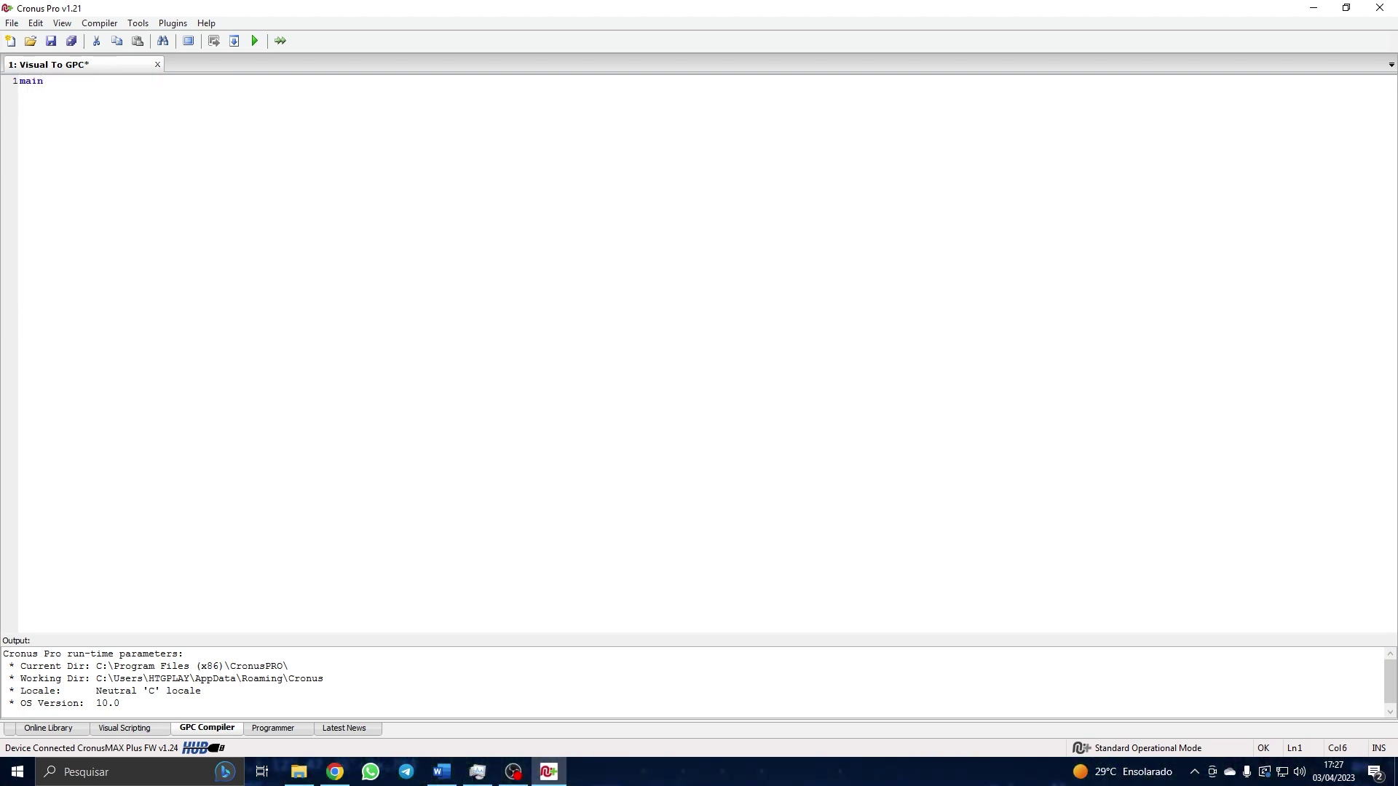
# Write a sample script declaring int anti_recoil = TRUE and int valor_antirecoil = 50, with antirecoil > 30 inside main, and clear it all.
pyautogui.click(20, 93)
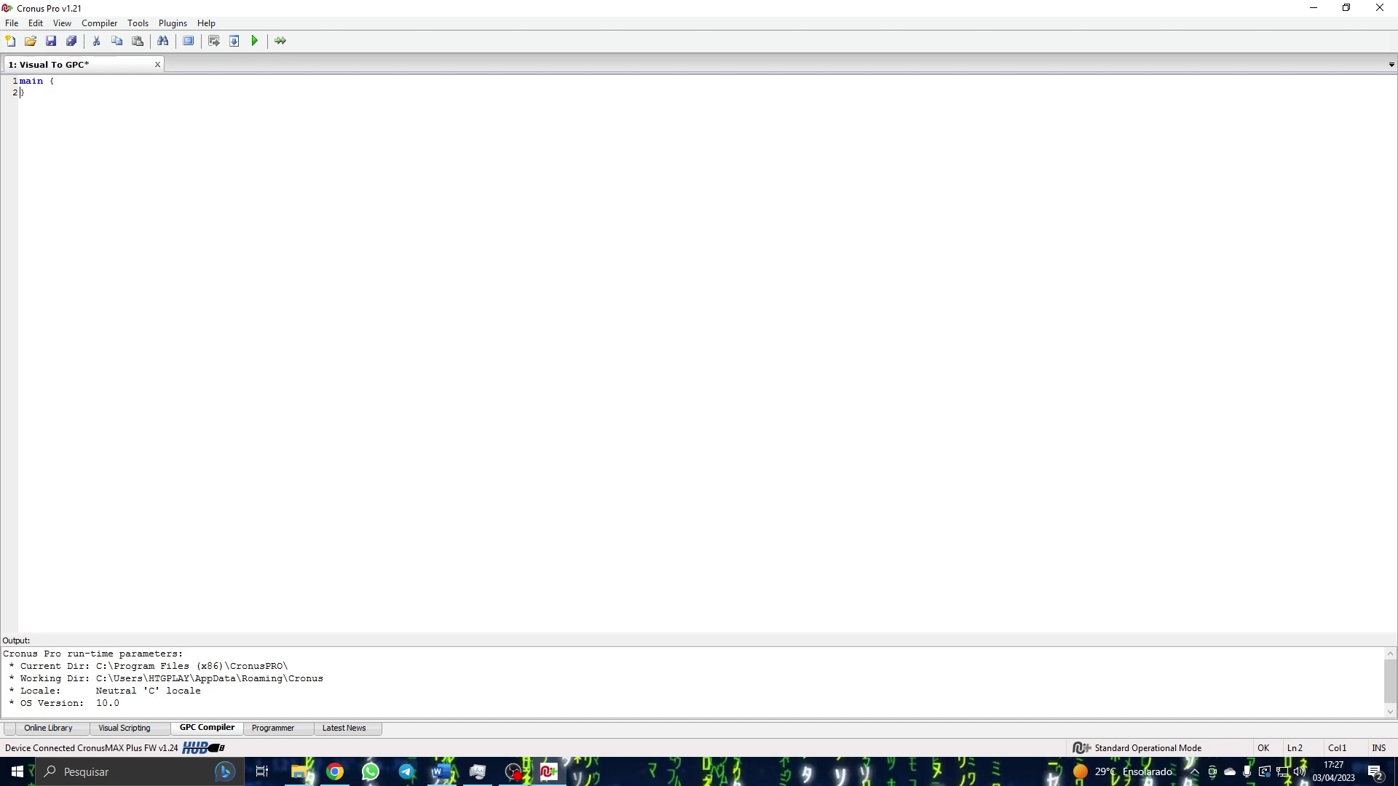
pyautogui.write('antirecoil > 30')
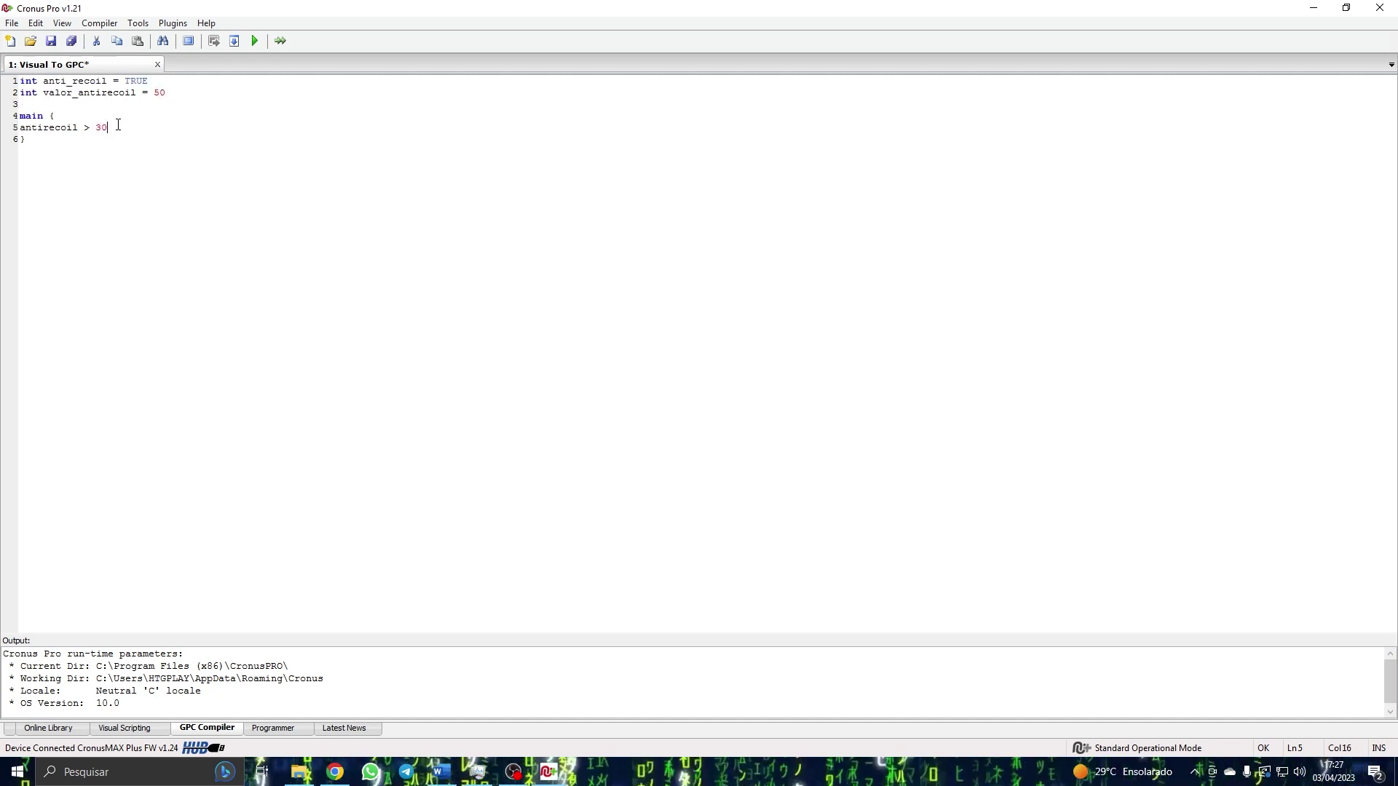
pyautogui.moveTo(103, 127); pyautogui.dragTo(84, 127)
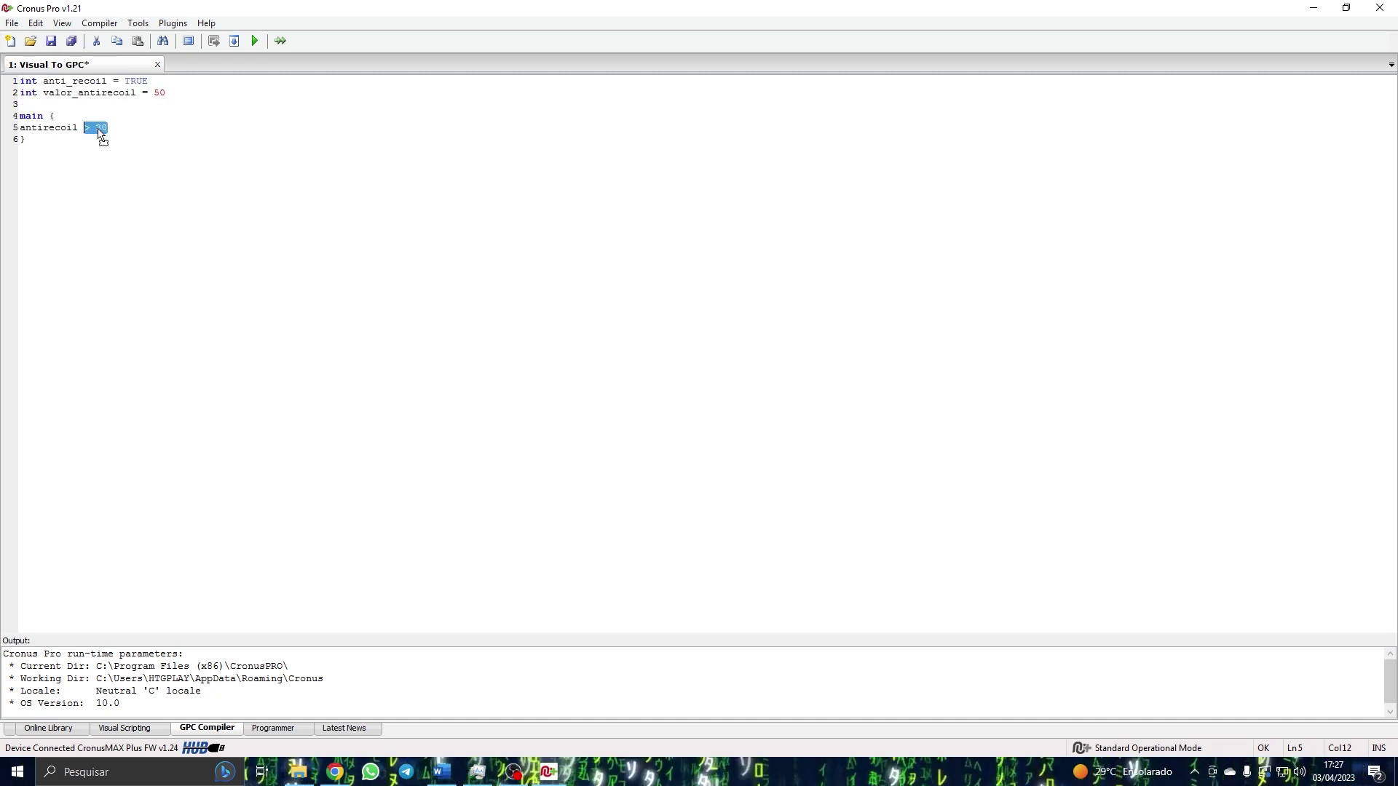
pyautogui.click(41, 145)
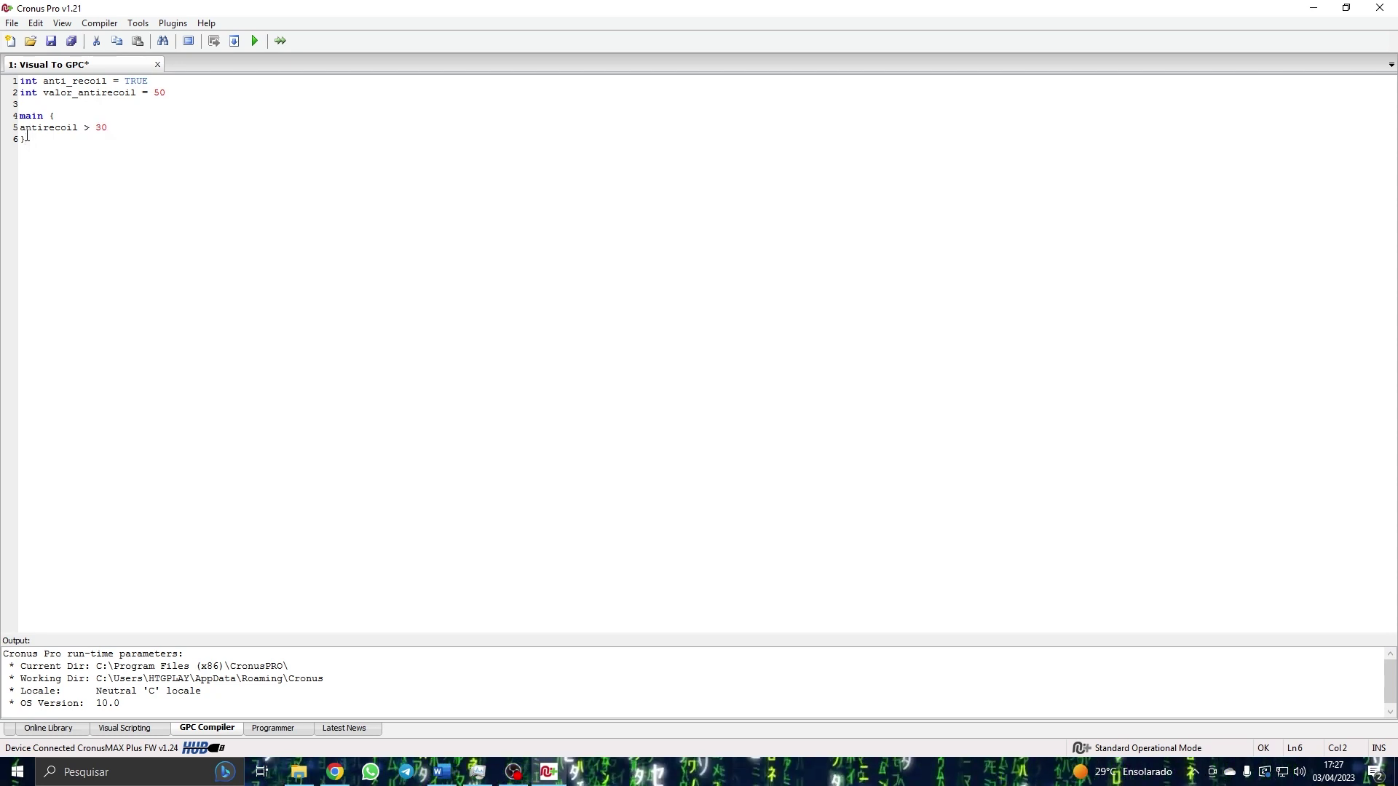
pyautogui.moveTo(26, 138); pyautogui.dragTo(3, 82)
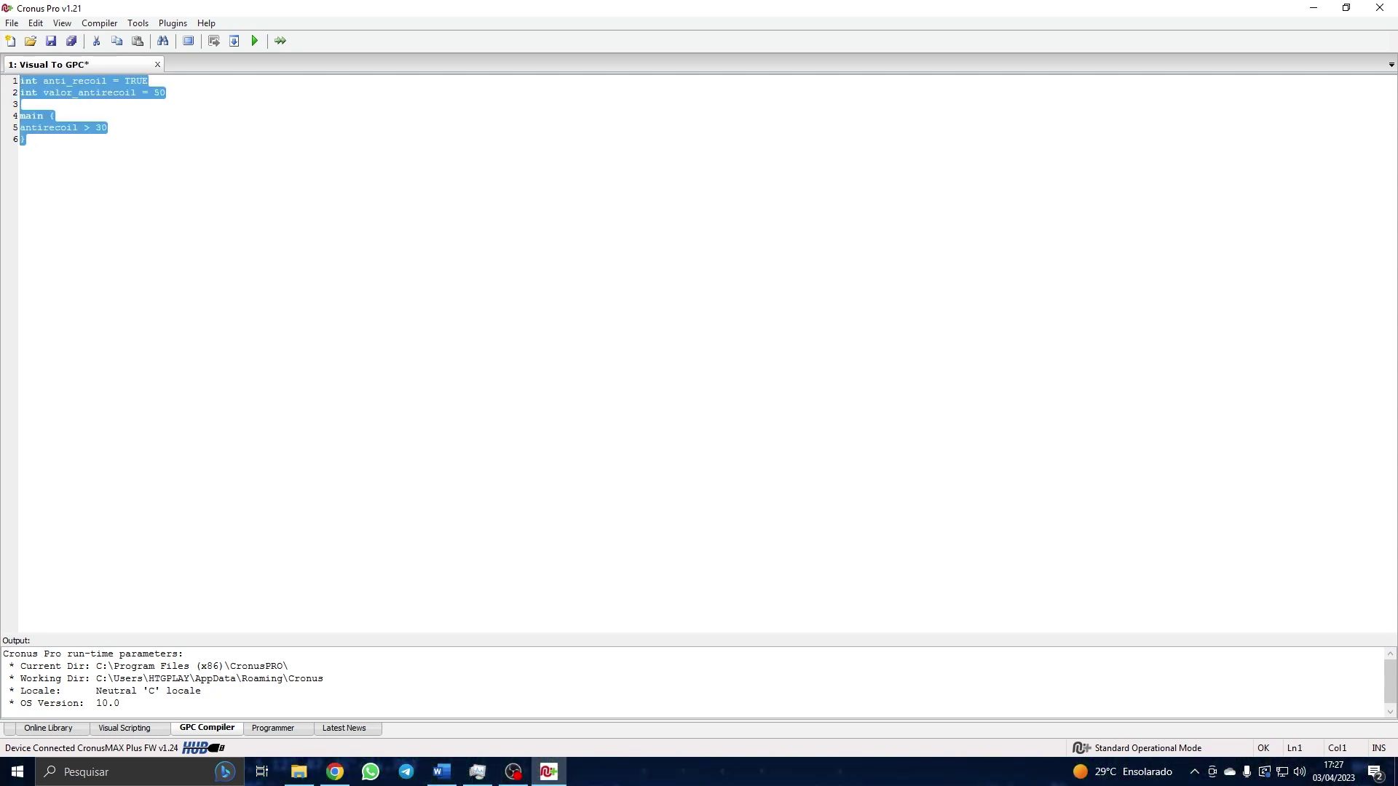
pyautogui.press('Delete')
# Assign the Apex Legends / Community GP Team GamePack to memory slot 1 in the Programmer.
pyautogui.click(280, 729)
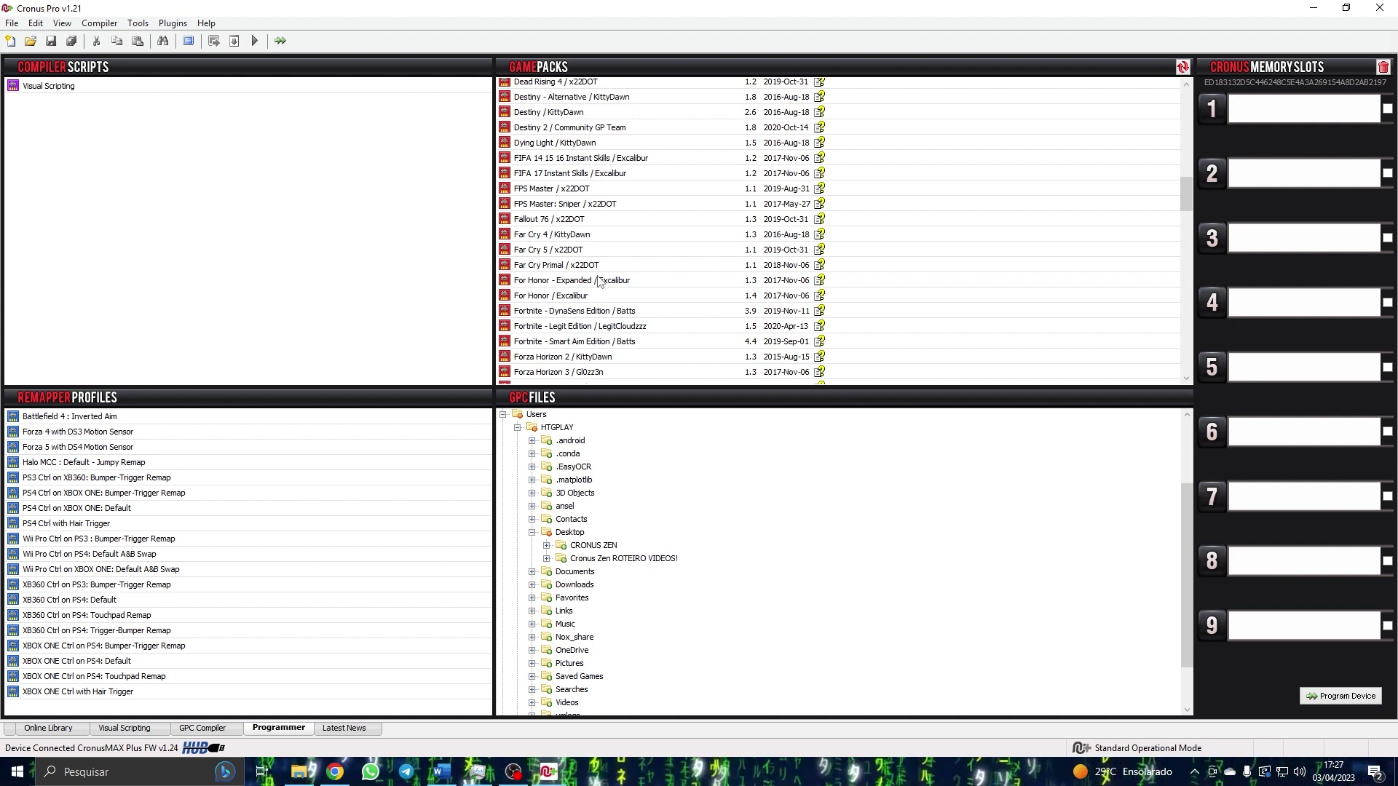
pyautogui.scroll(-20, 603, 112)
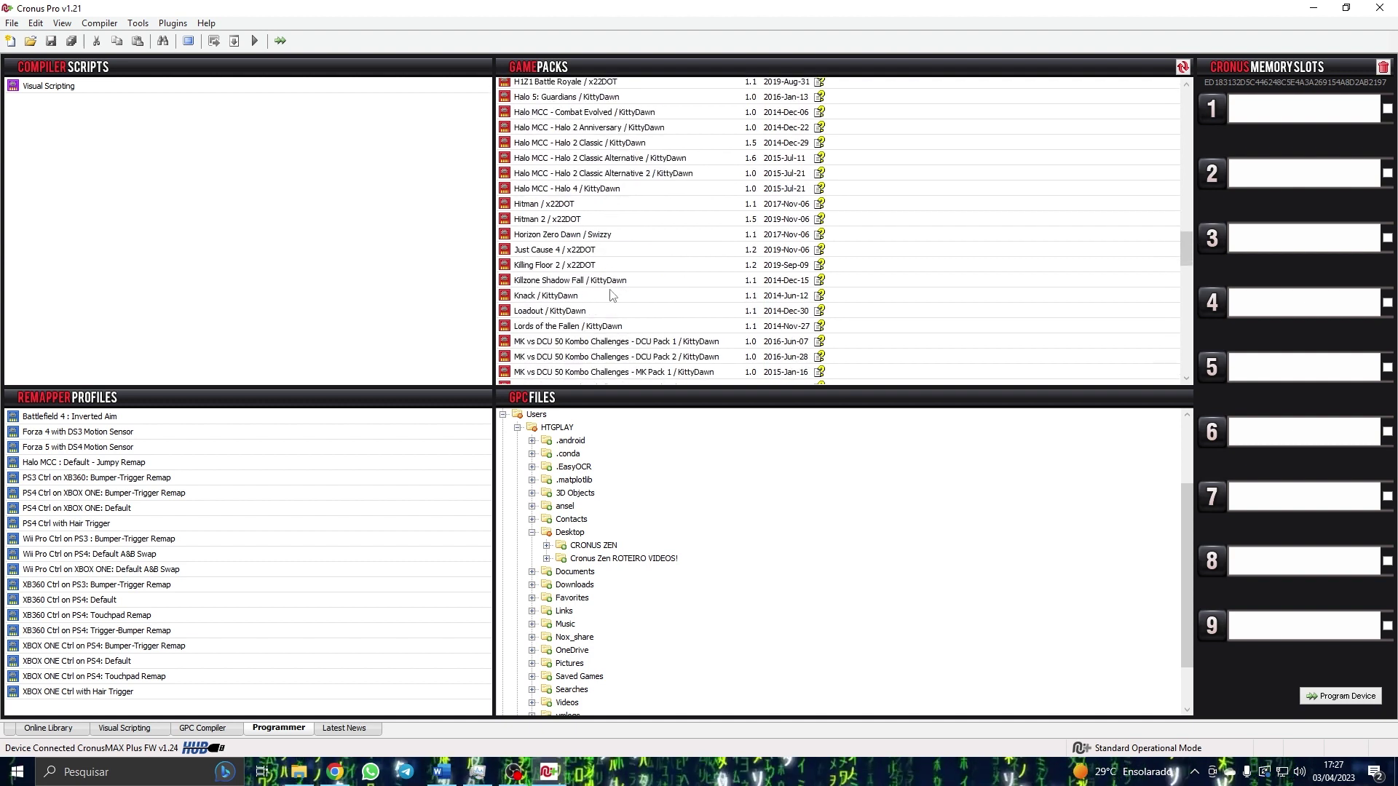
pyautogui.scroll(20, 598, 334)
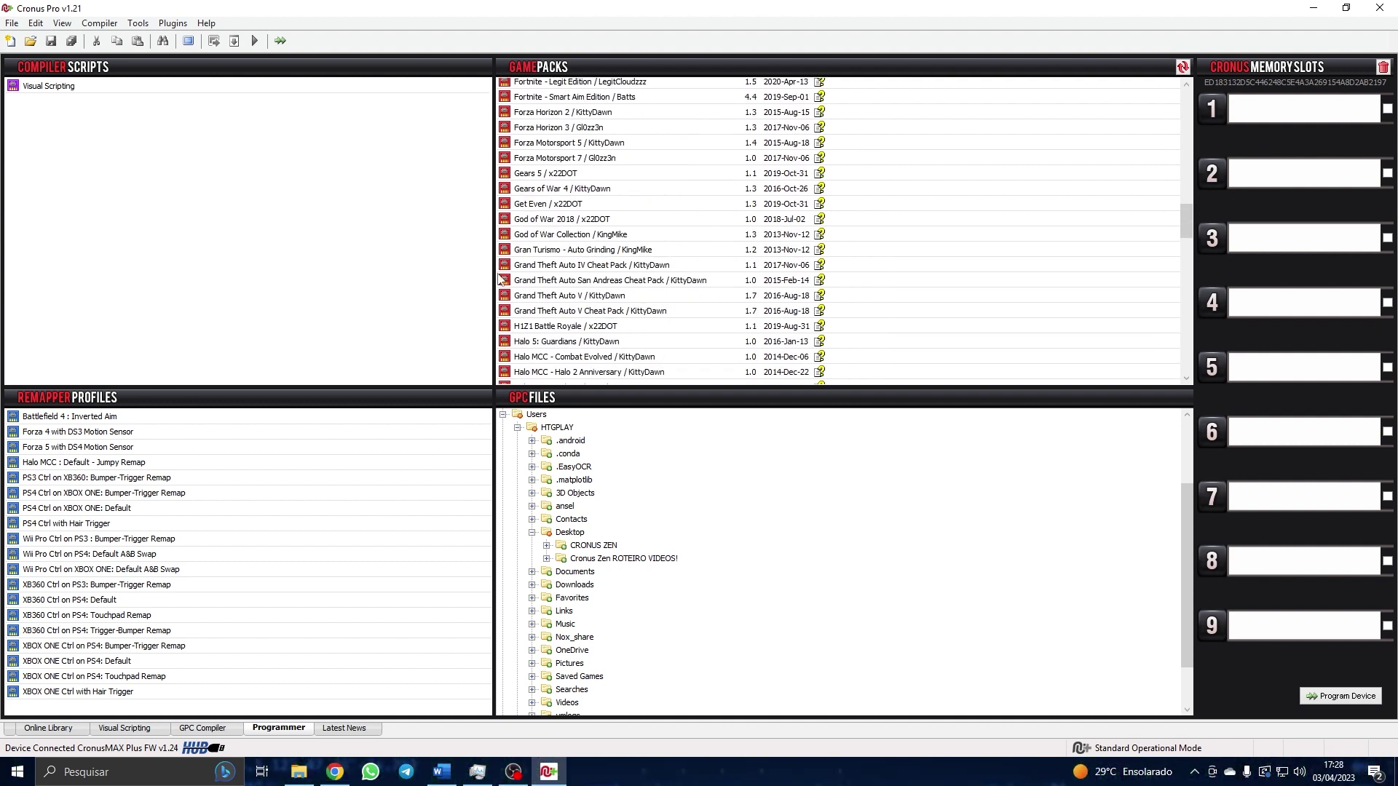
pyautogui.scroll(15, 572, 217)
pyautogui.moveTo(553, 106); pyautogui.dragTo(1251, 124)
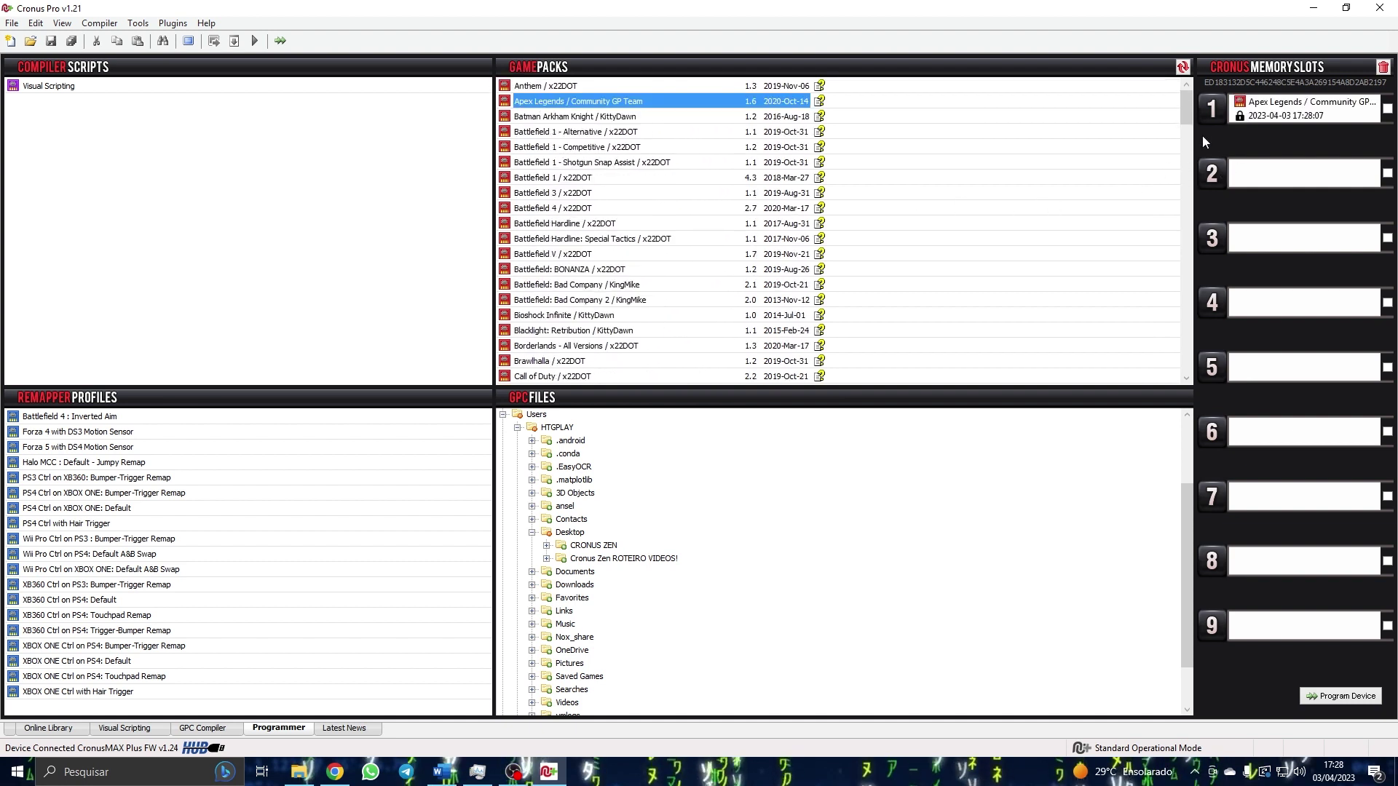
# Open the slot 1 configuration of the Apex Legends GamePack and review its full list of settings.
pyautogui.click(1203, 105)
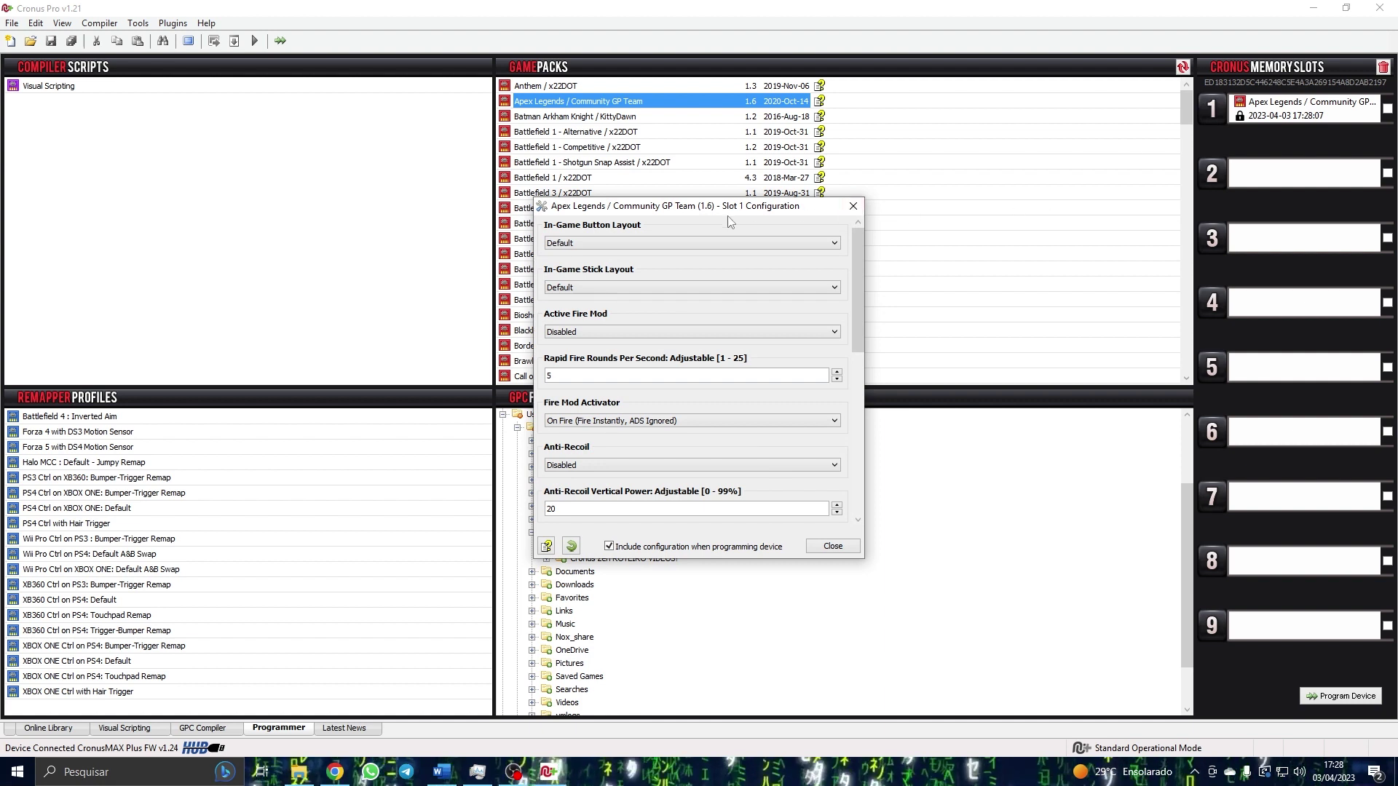
pyautogui.scroll(-10, 691, 408)
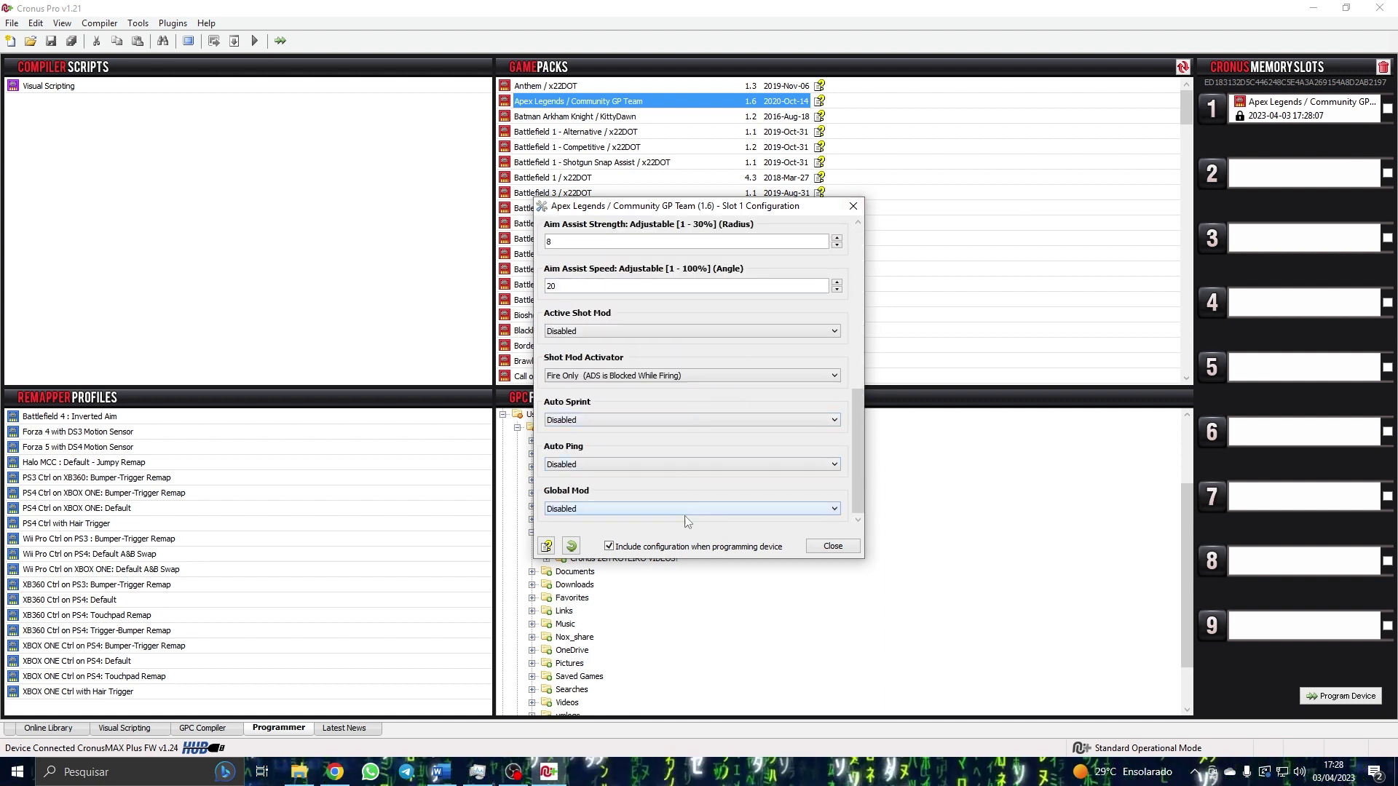
pyautogui.scroll(10, 672, 495)
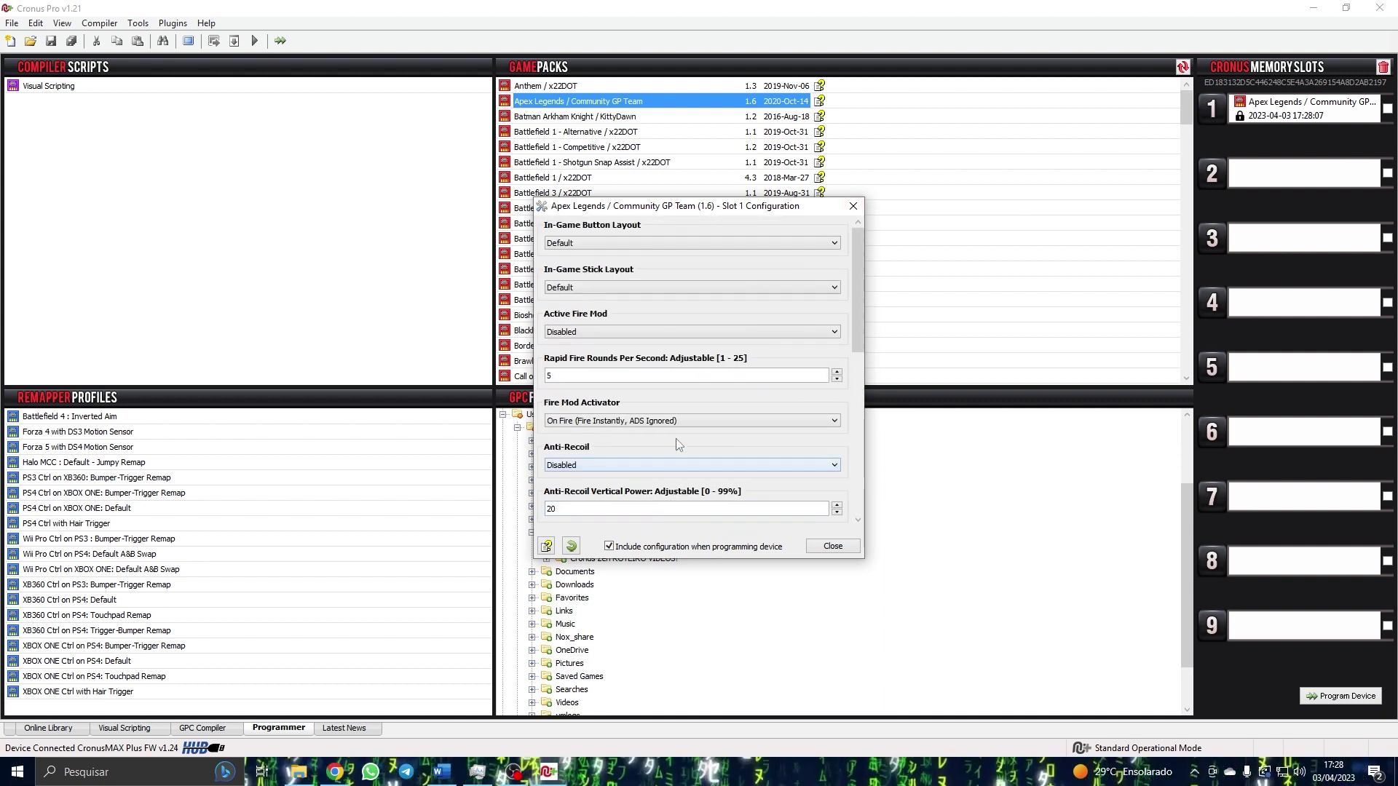
pyautogui.click(658, 244)
pyautogui.click(658, 248)
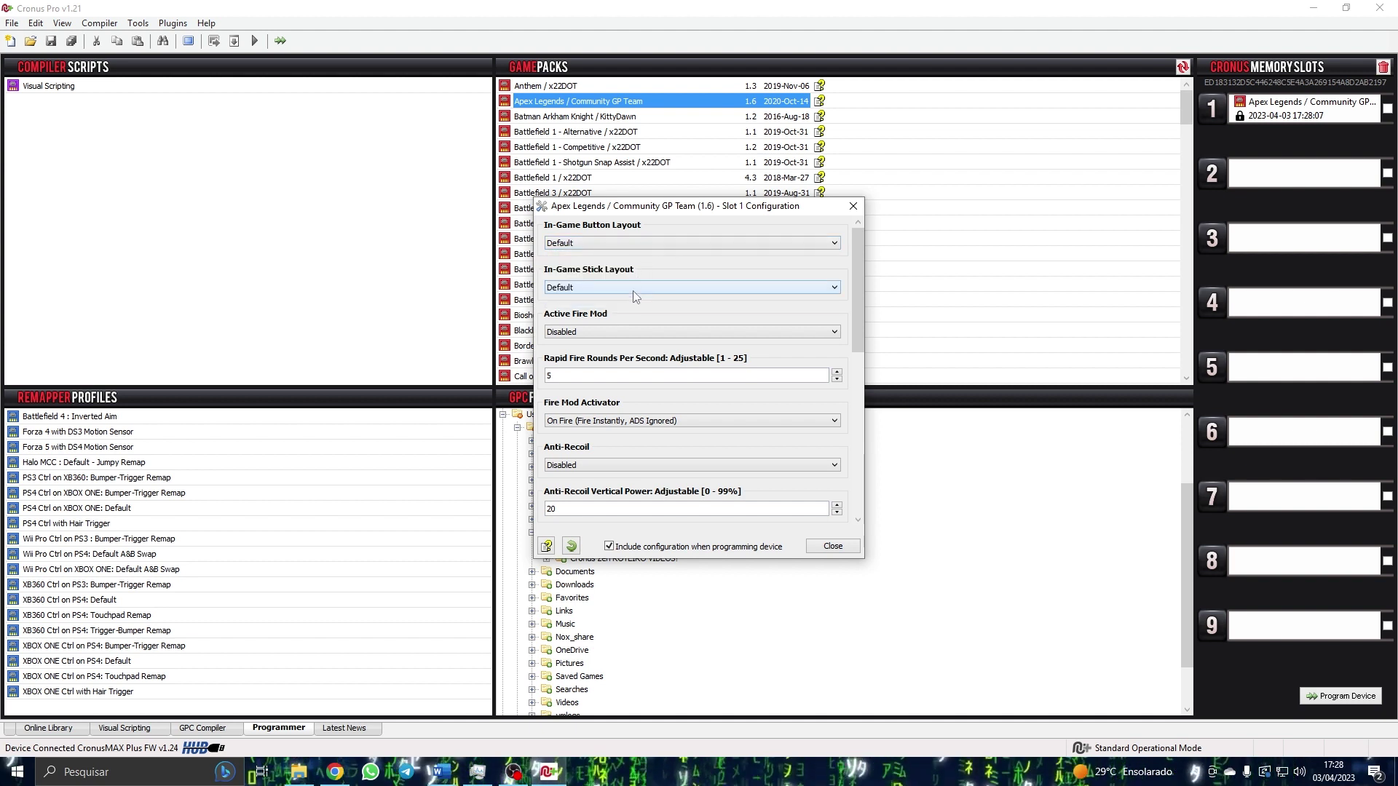
pyautogui.scroll(-10, 648, 342)
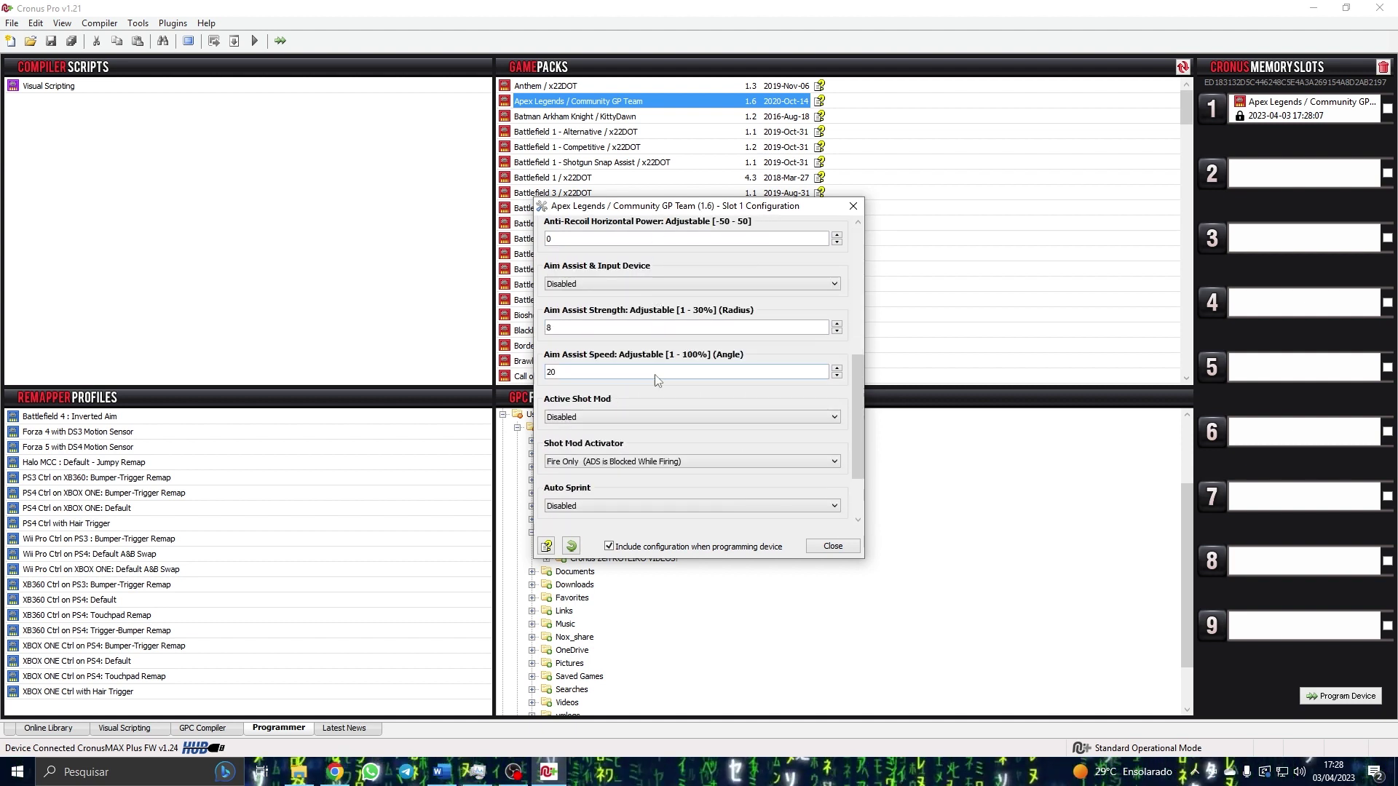
pyautogui.scroll(10, 717, 290)
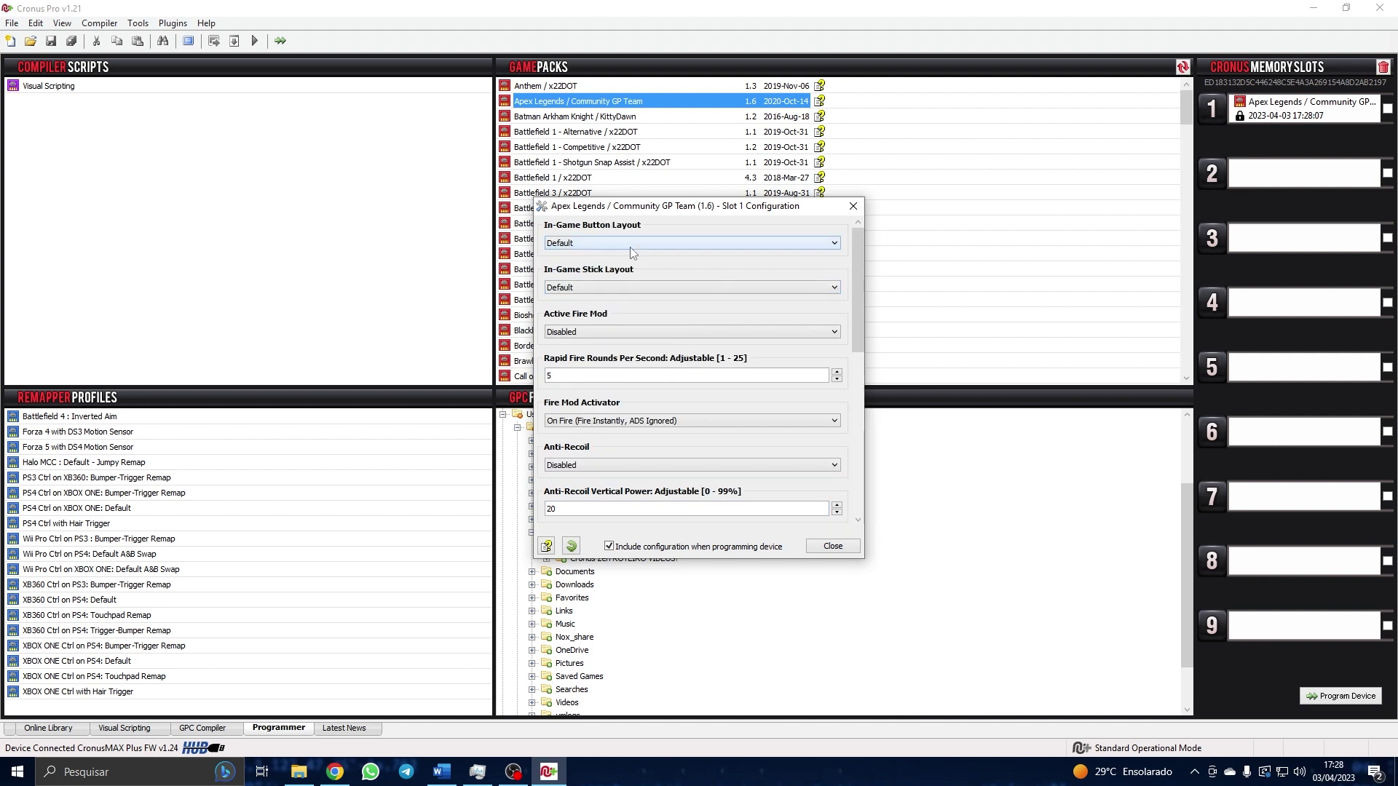
# Review the In-Game Button Layout options, keep Default, and close the slot 1 configuration.
pyautogui.click(631, 247)
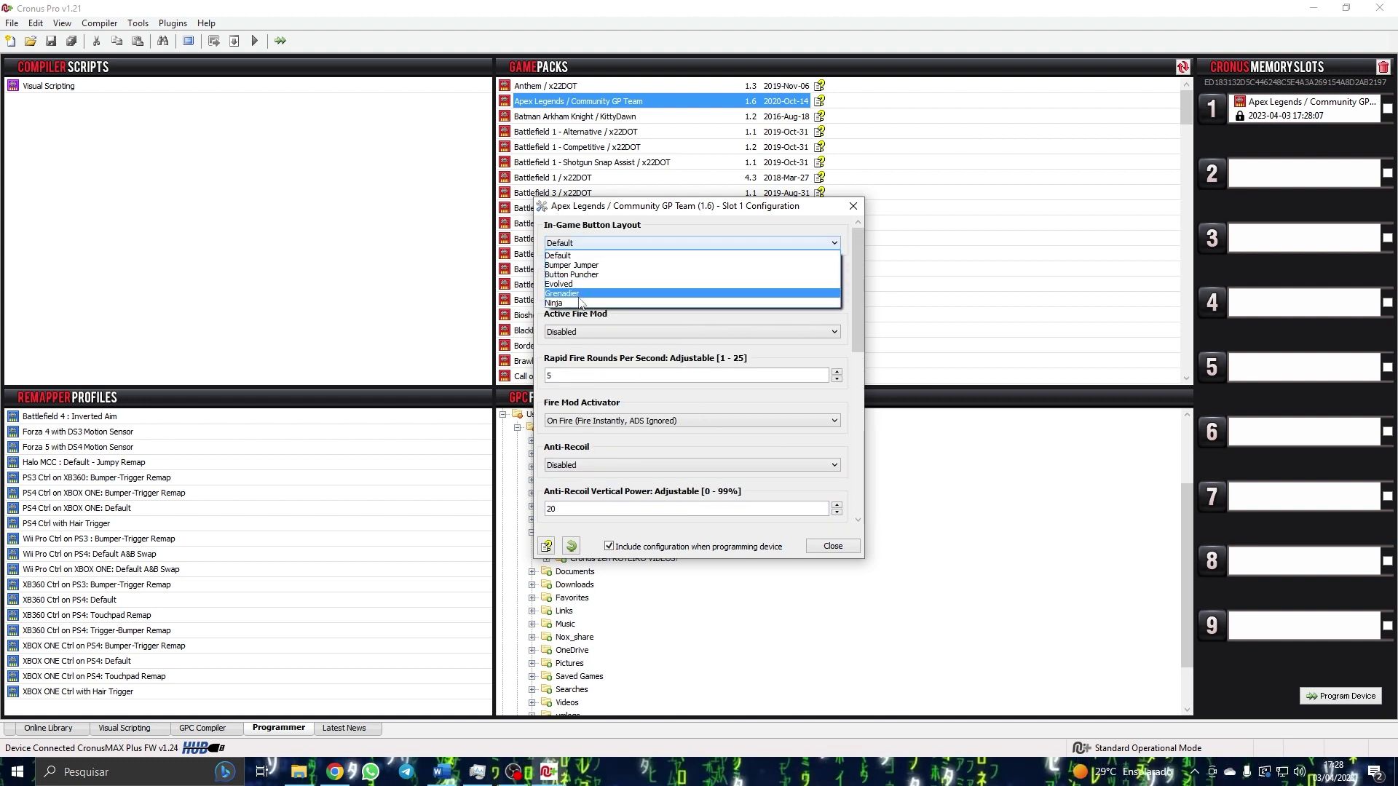
pyautogui.click(565, 257)
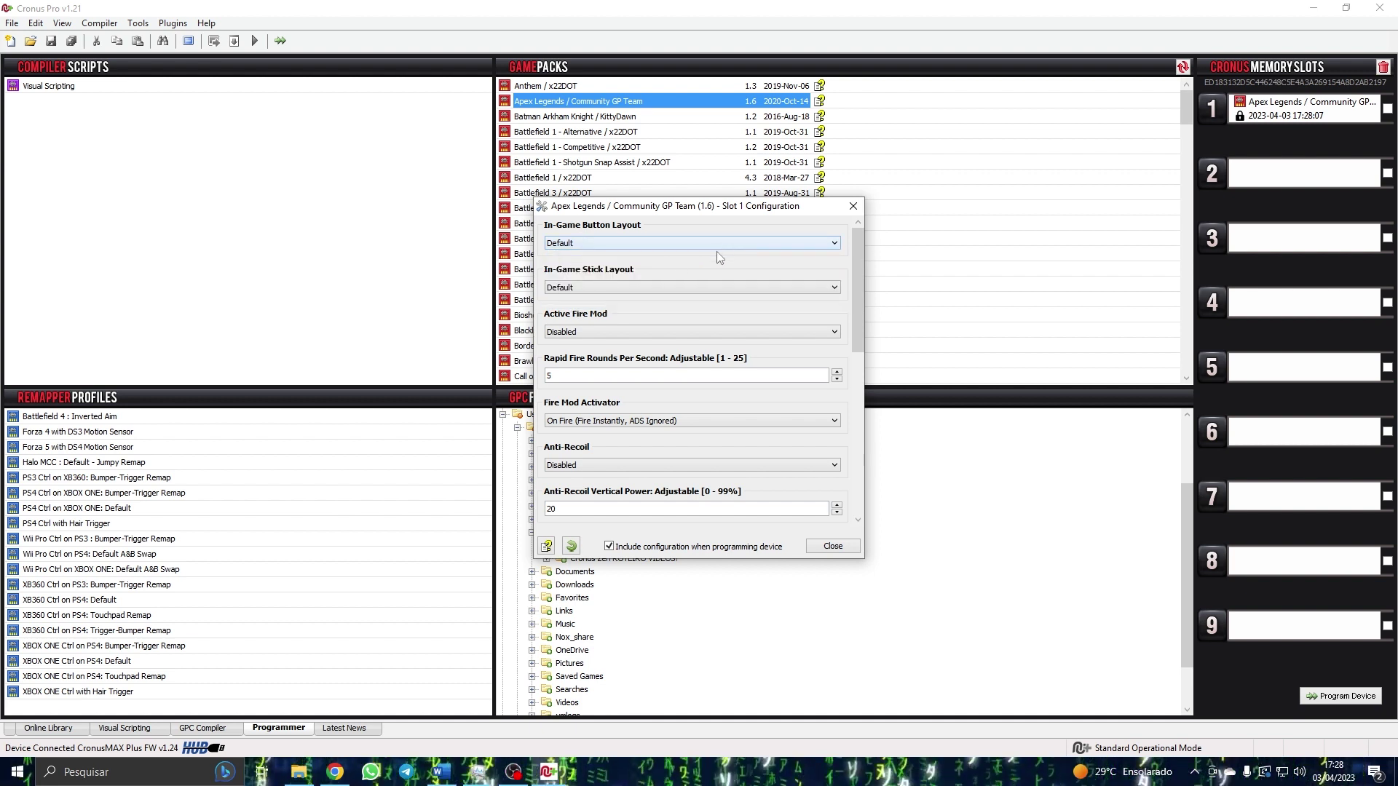
pyautogui.scroll(-3, 719, 256)
pyautogui.scroll(2, 657, 286)
pyautogui.click(622, 299)
pyautogui.click(623, 309)
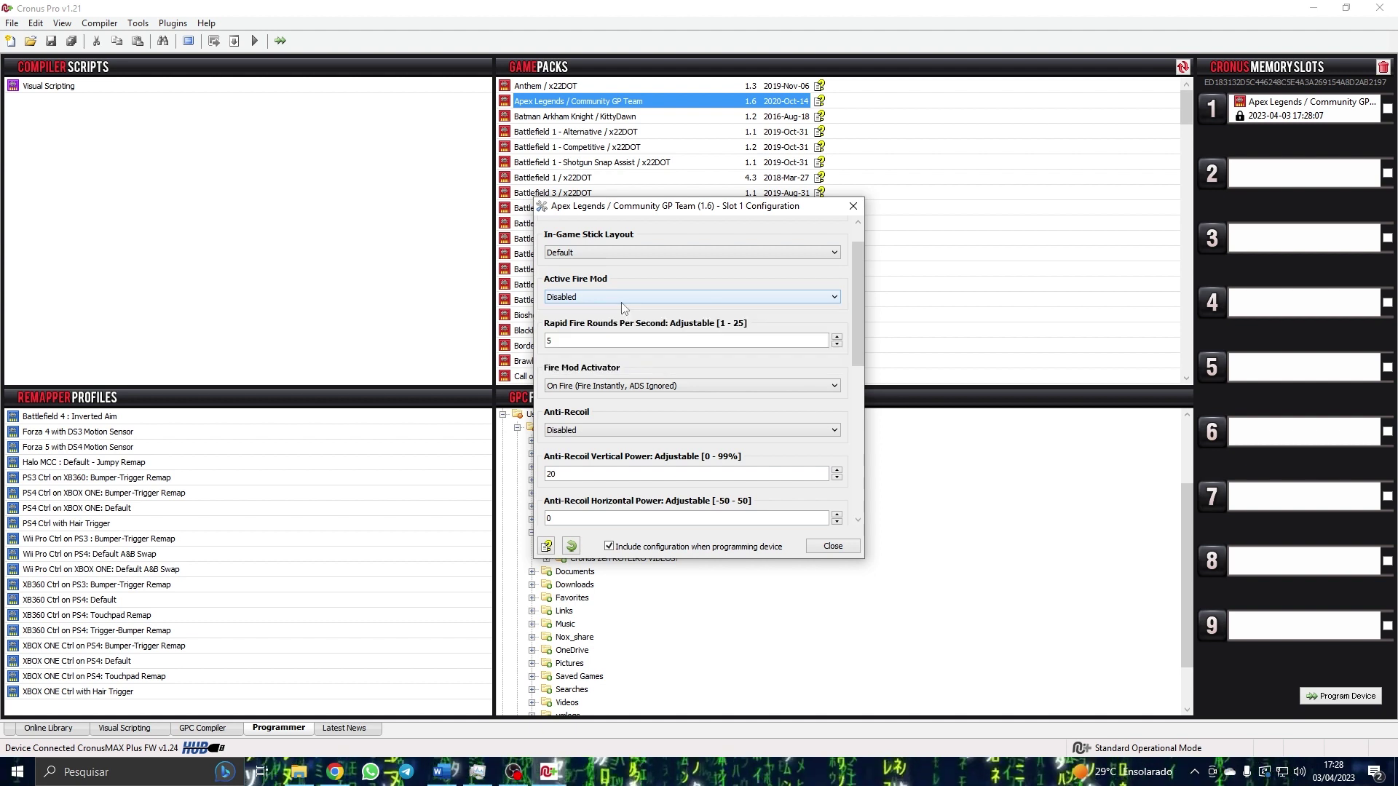
pyautogui.click(833, 546)
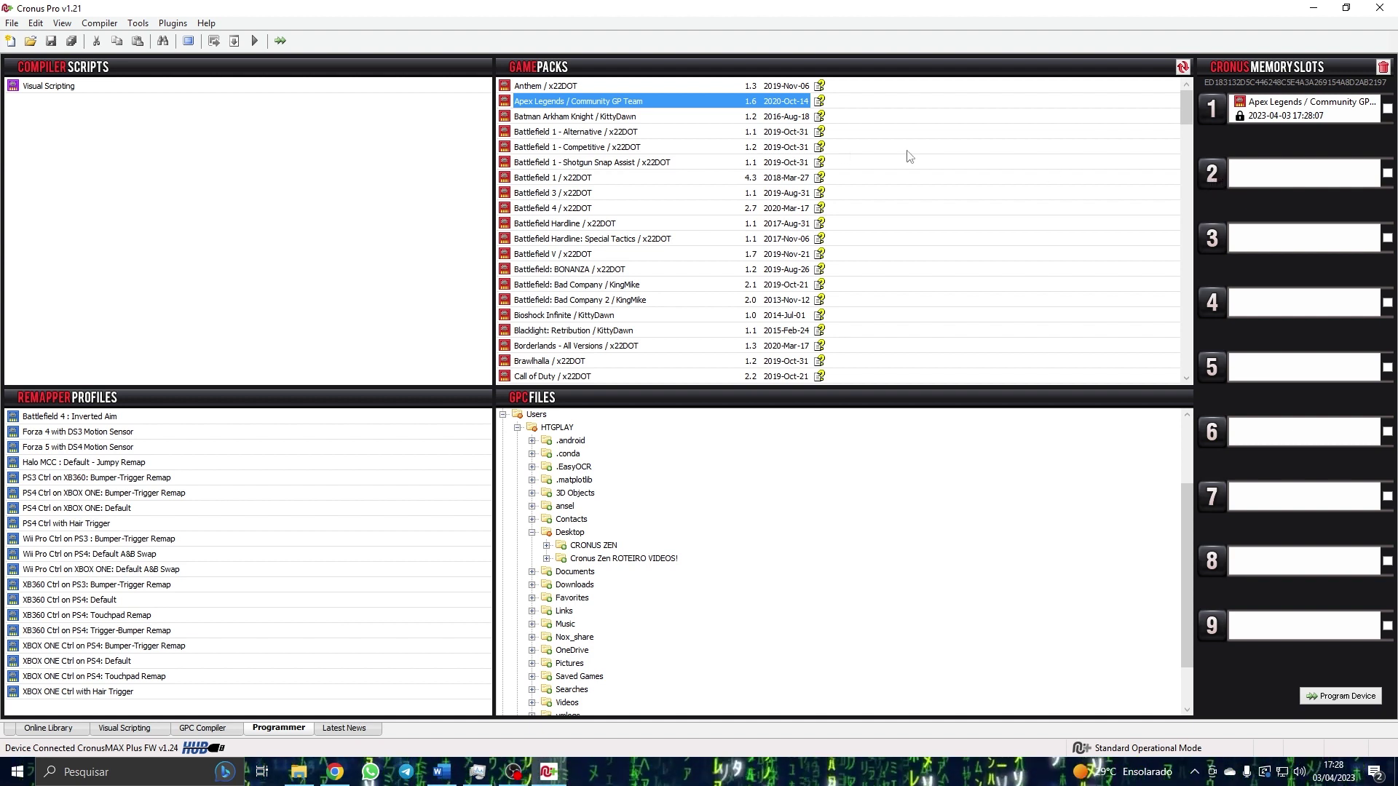
pyautogui.doubleClick(1207, 113)
pyautogui.click(1212, 208)
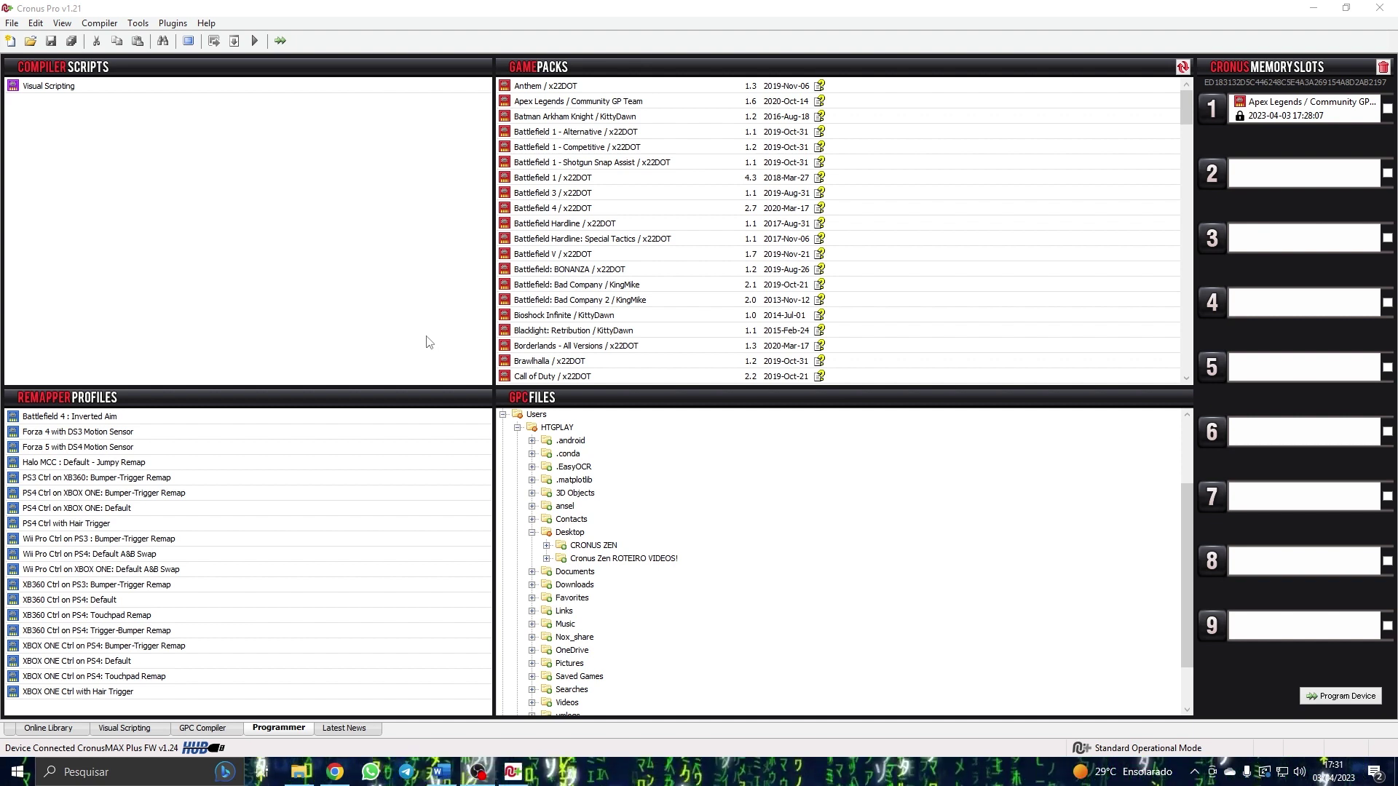
pyautogui.click(428, 342)
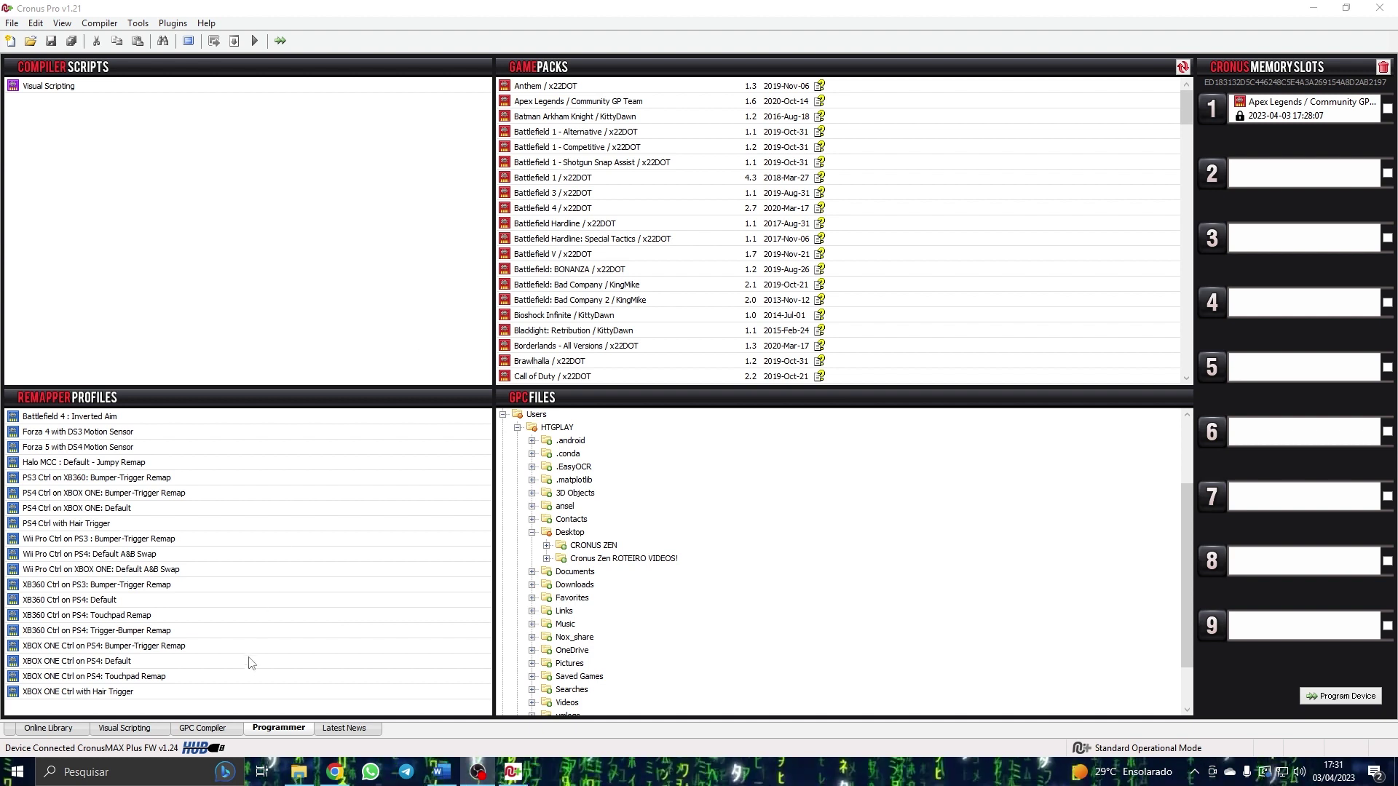
# Open the NIGHTMAREMAX script from the desktop in the GPC Compiler and look over its command and anti-recoil definitions.
pyautogui.click(218, 730)
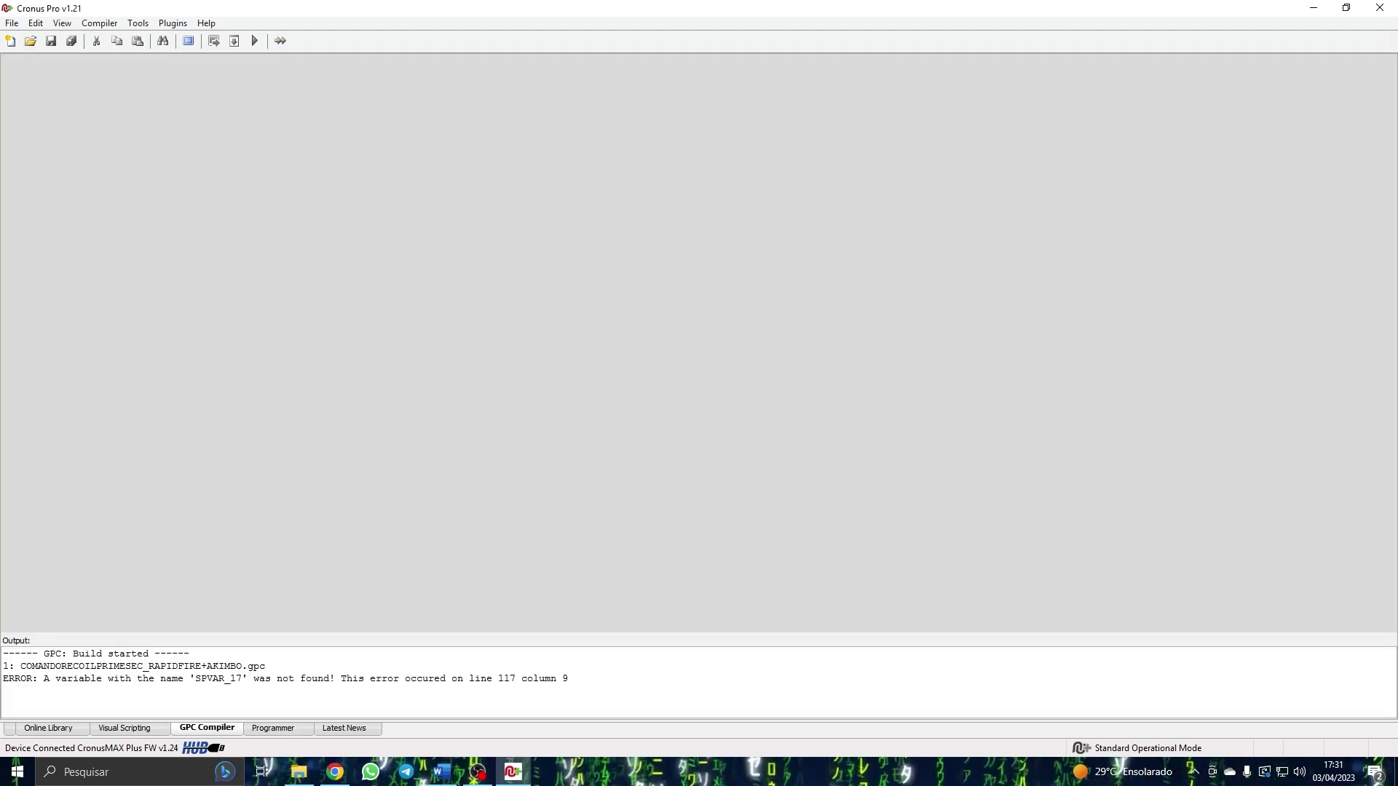
pyautogui.click(12, 27)
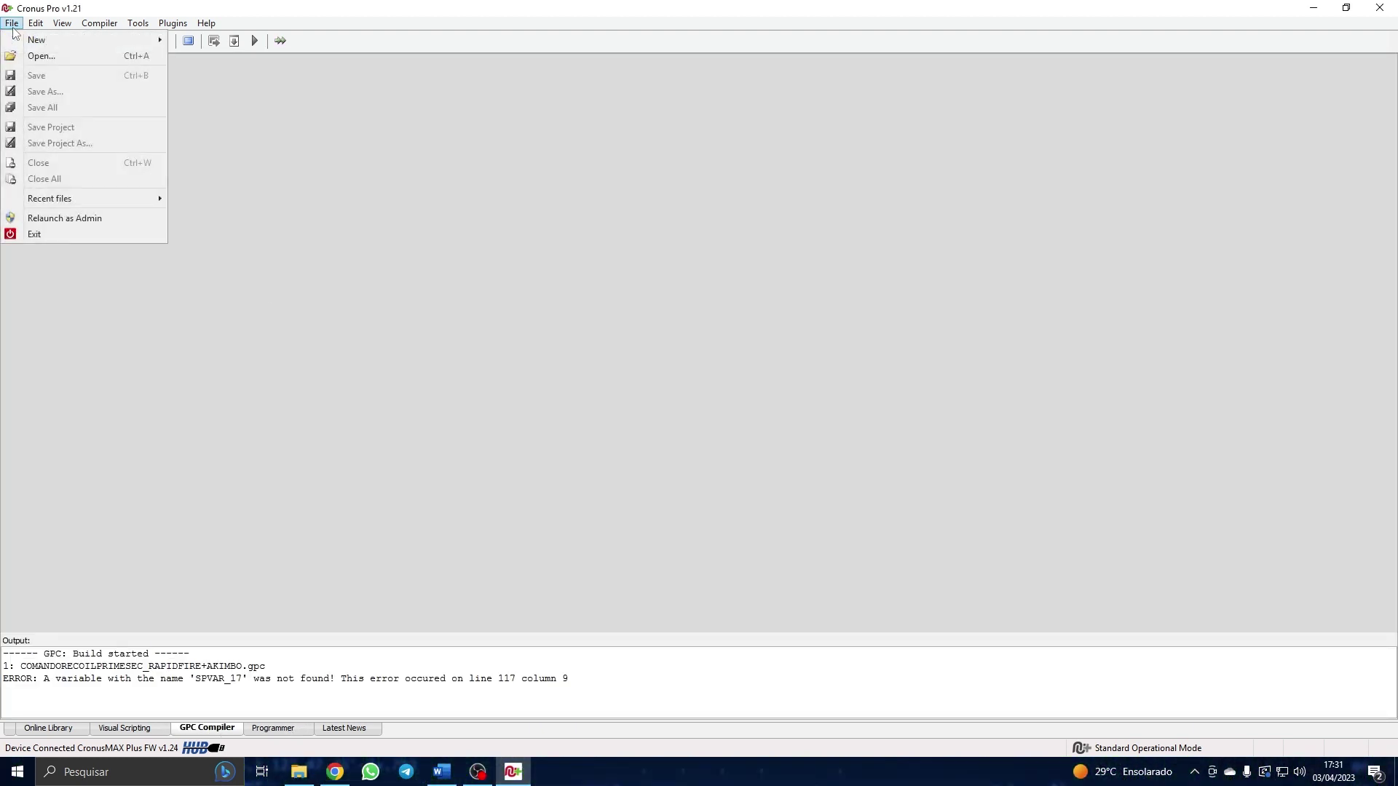
pyautogui.click(33, 57)
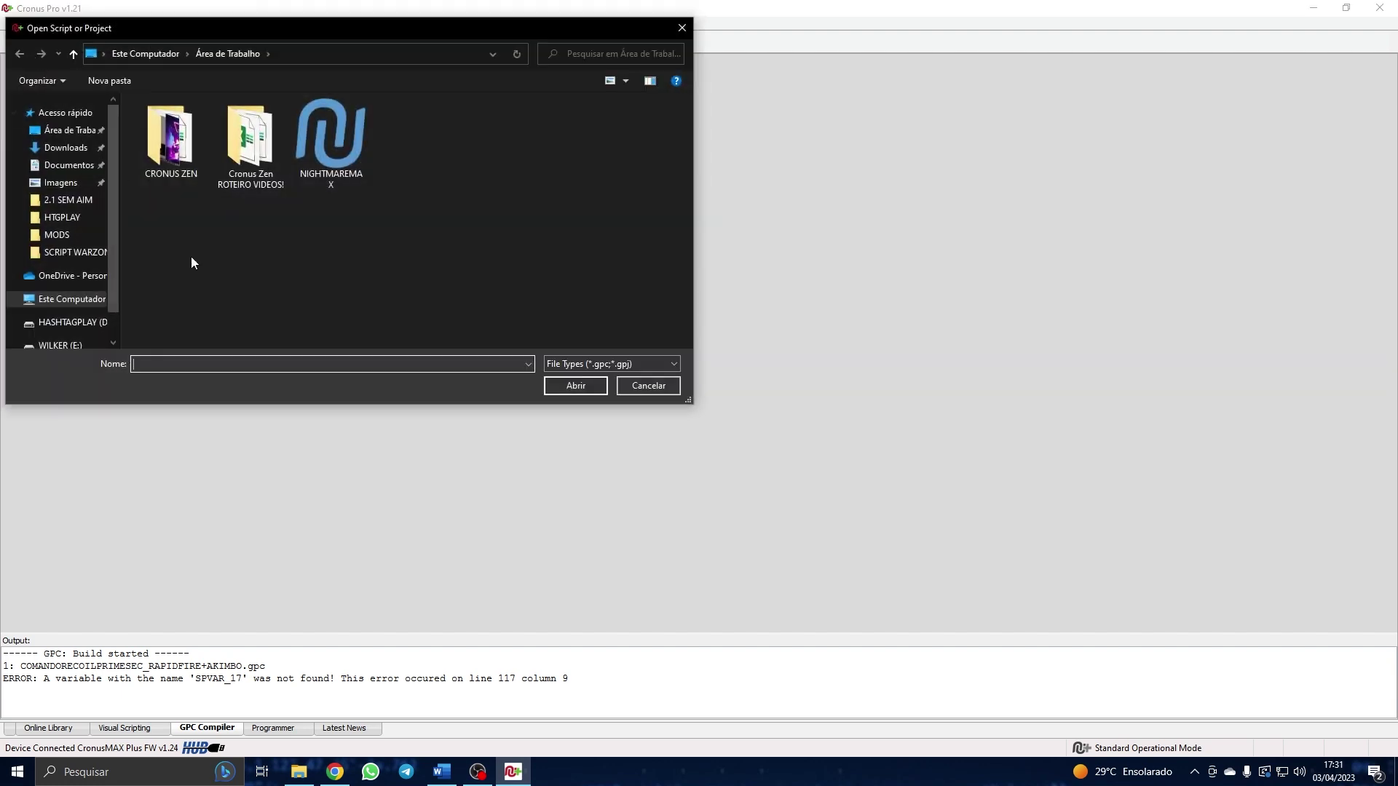
pyautogui.moveTo(437, 232); pyautogui.dragTo(313, 146)
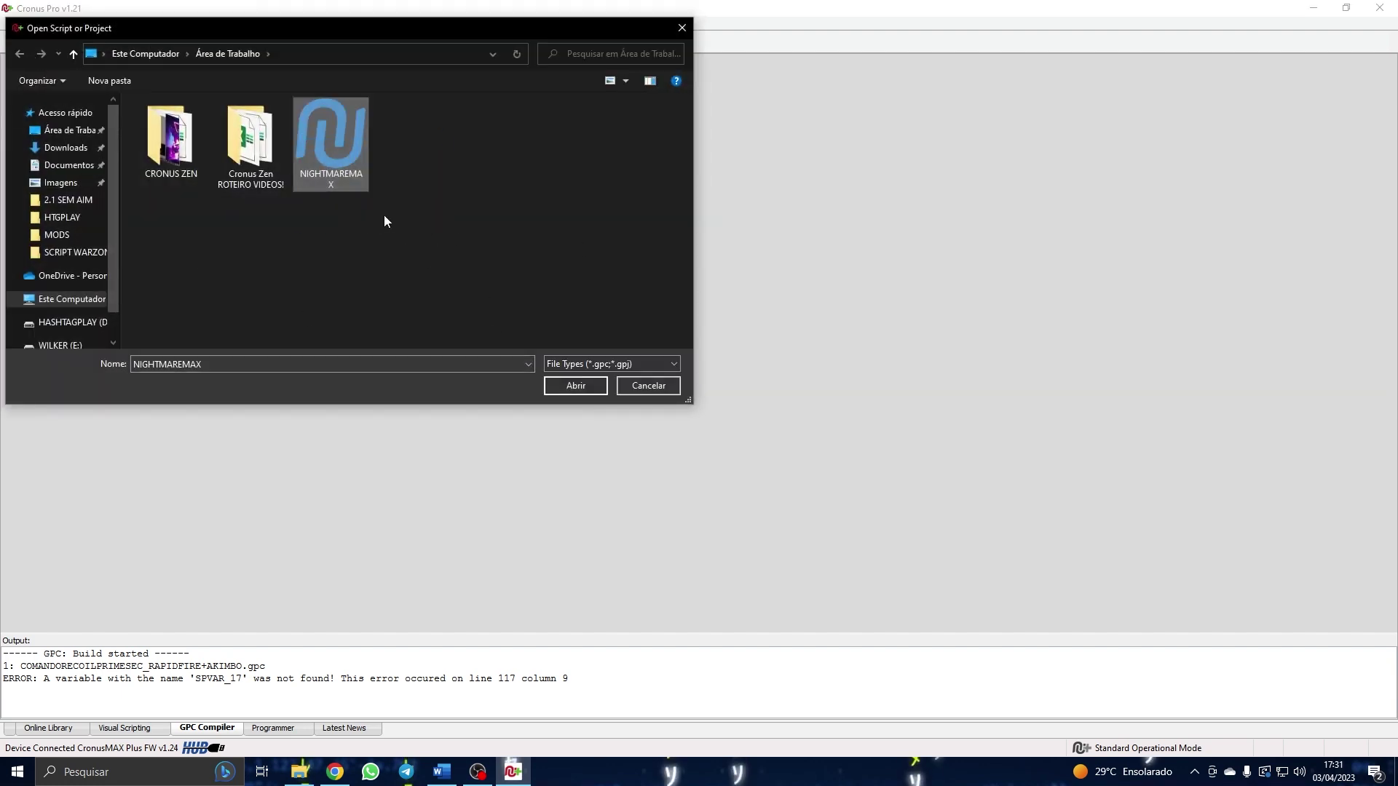
pyautogui.doubleClick(332, 146)
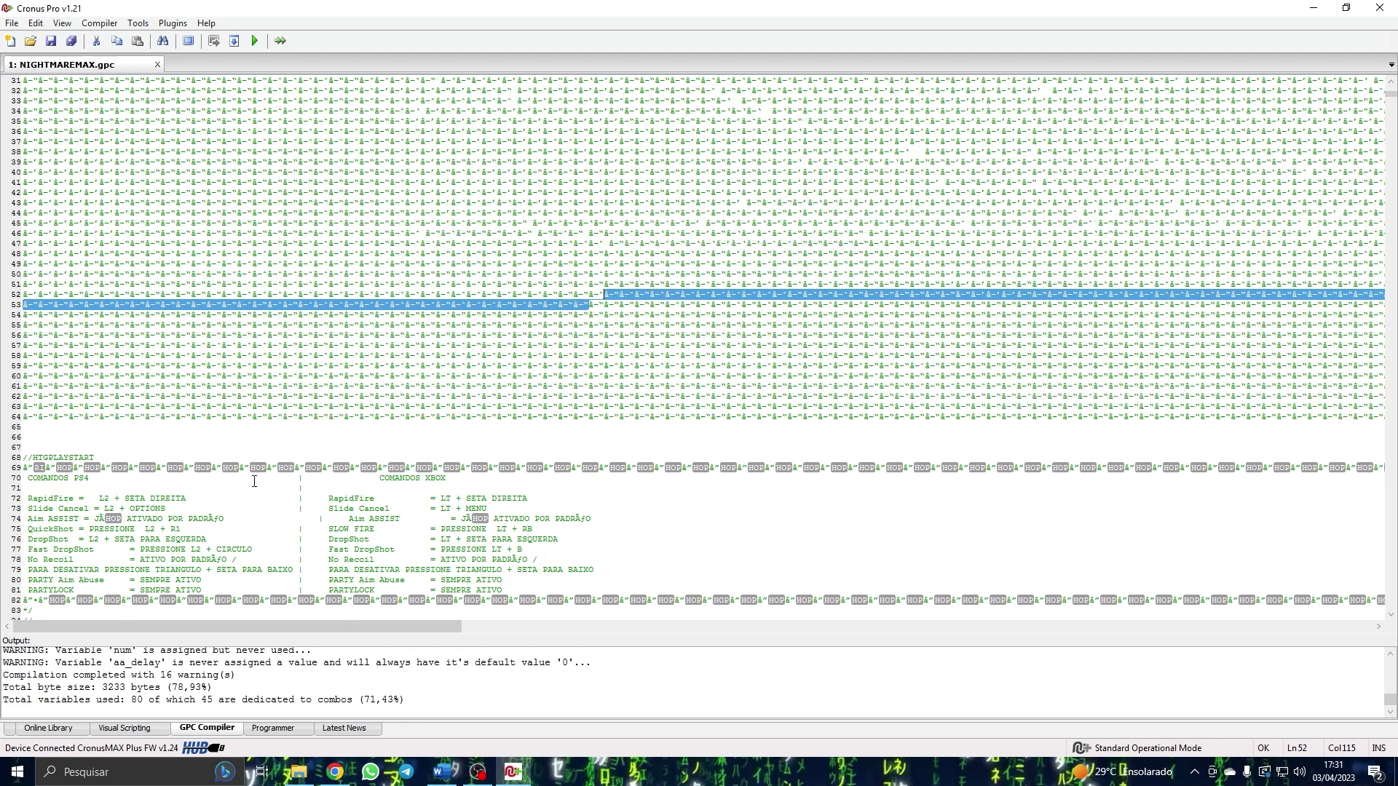
pyautogui.scroll(-3, 254, 486)
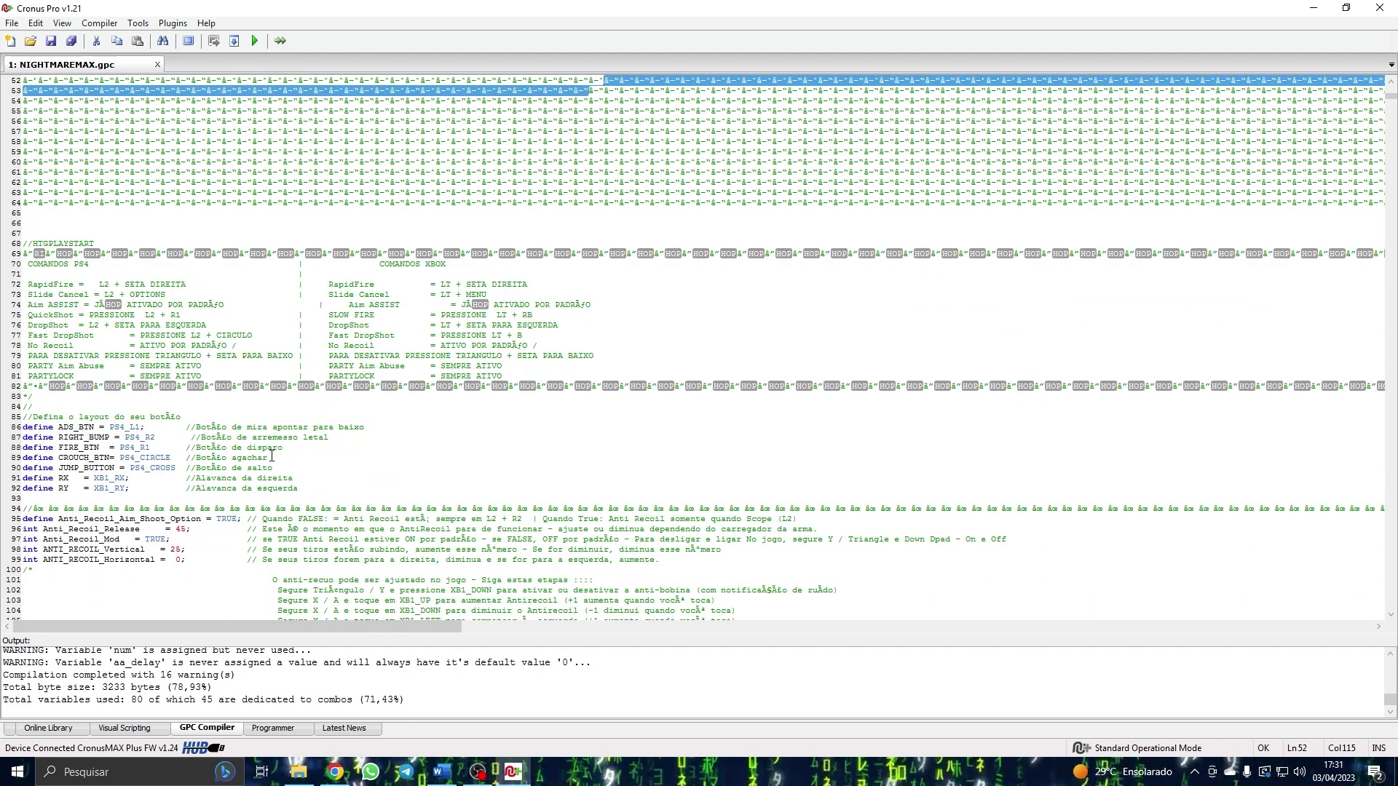
# Assign the NIGHTMAREMAX.gpc compiler script to memory slot 2 in the Programmer.
pyautogui.click(270, 730)
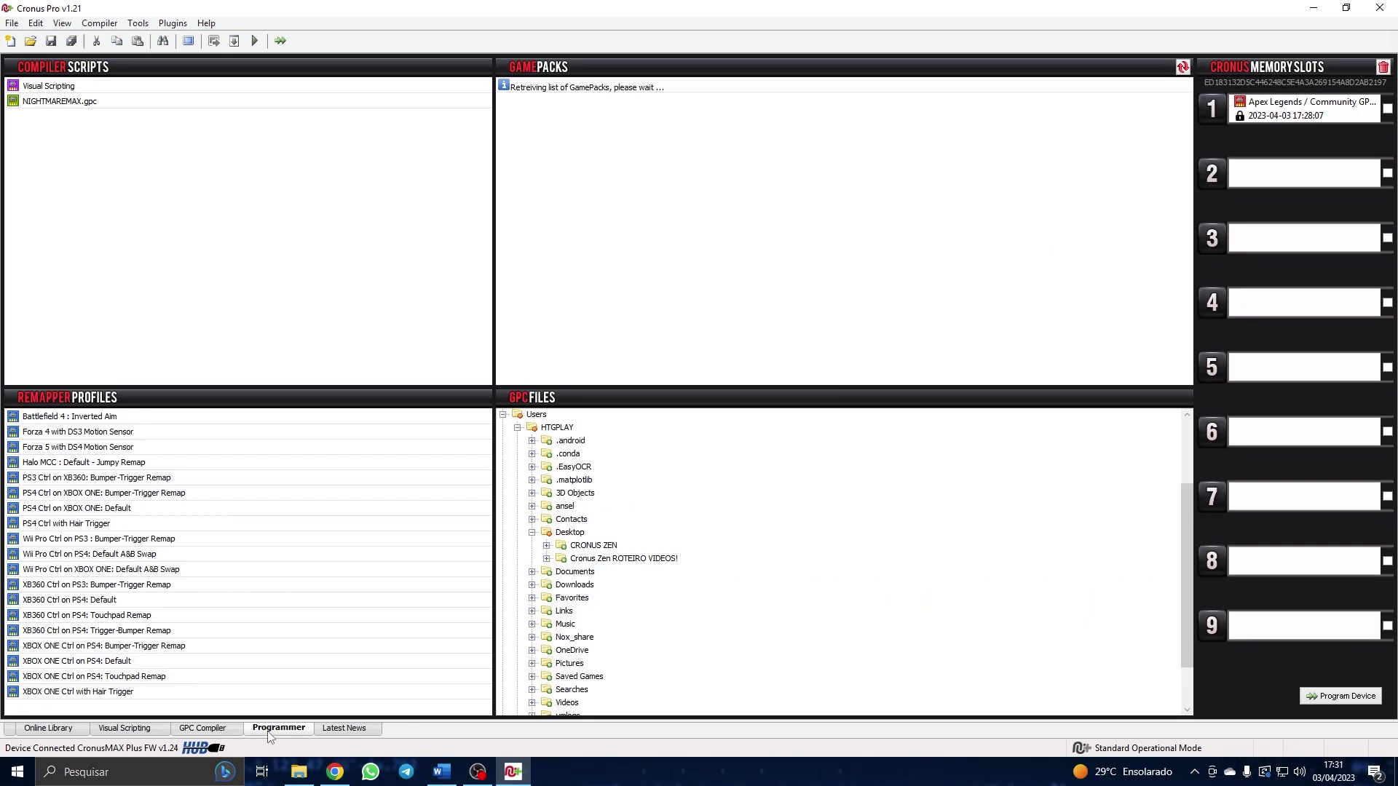
pyautogui.click(54, 103)
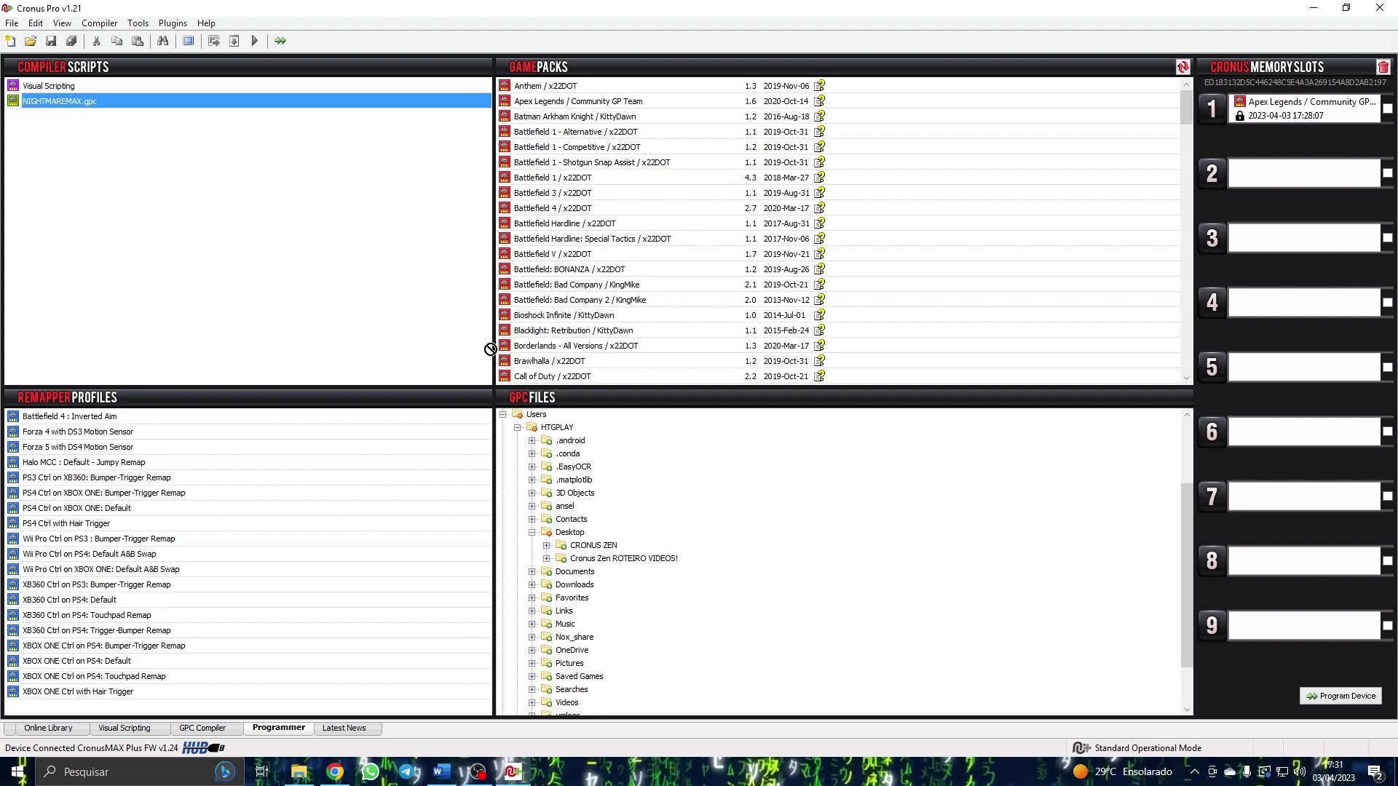
pyautogui.click(1283, 184)
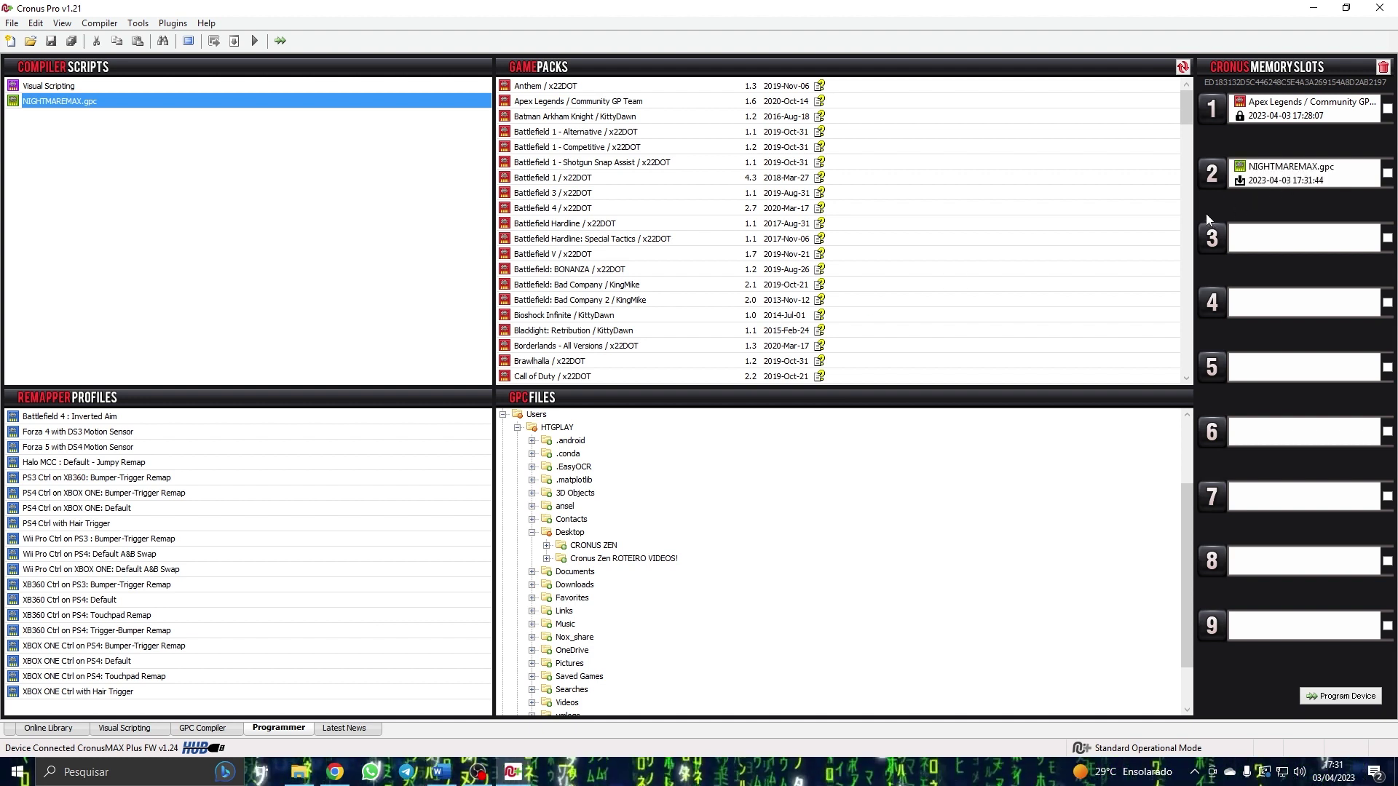
# Program the device with the contents of memory slots 1 and 2 and finish the Bytecode Storage Wizard.
pyautogui.click(1310, 692)
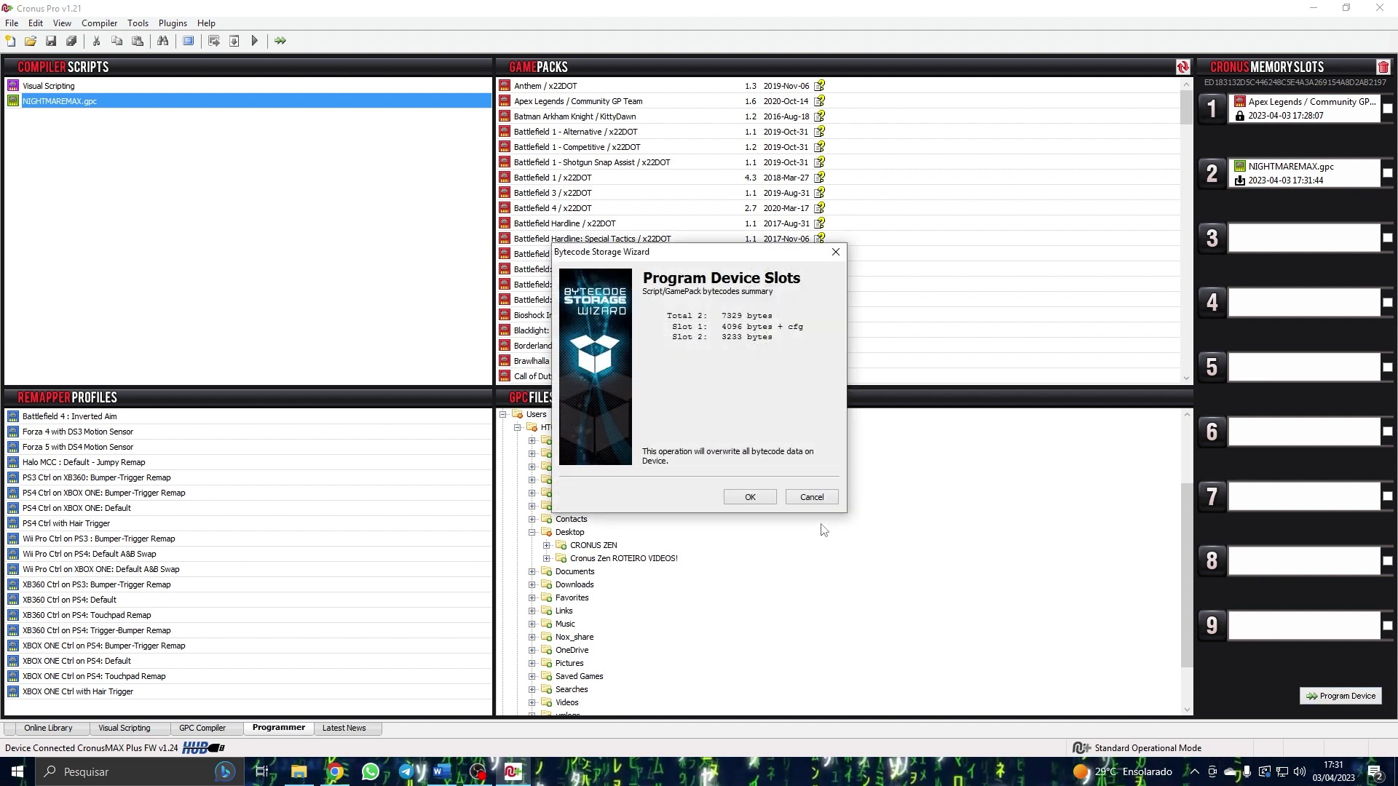
pyautogui.click(758, 500)
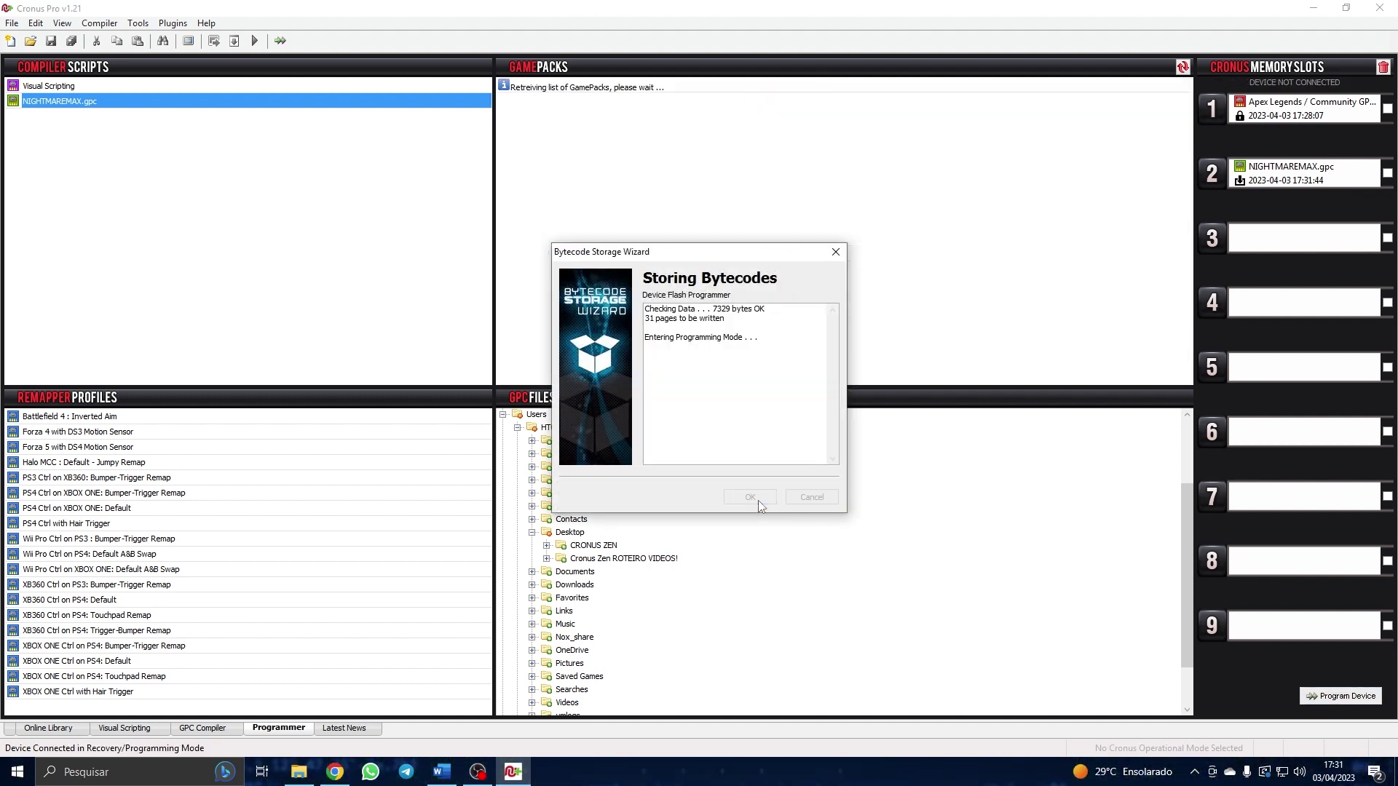
pyautogui.click(750, 497)
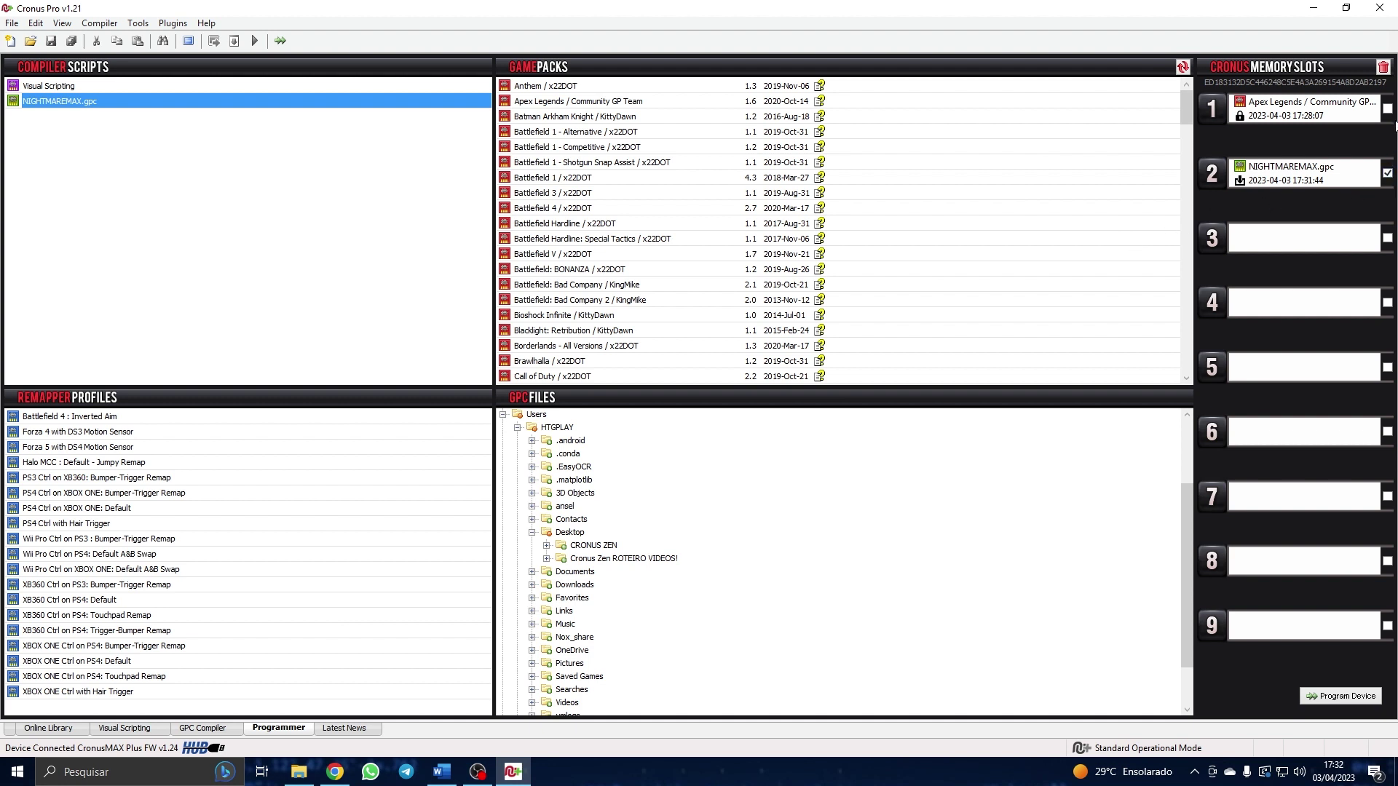
# Clear all memory slots and program the device with the empty slots to erase its stored scripts.
pyautogui.click(1385, 67)
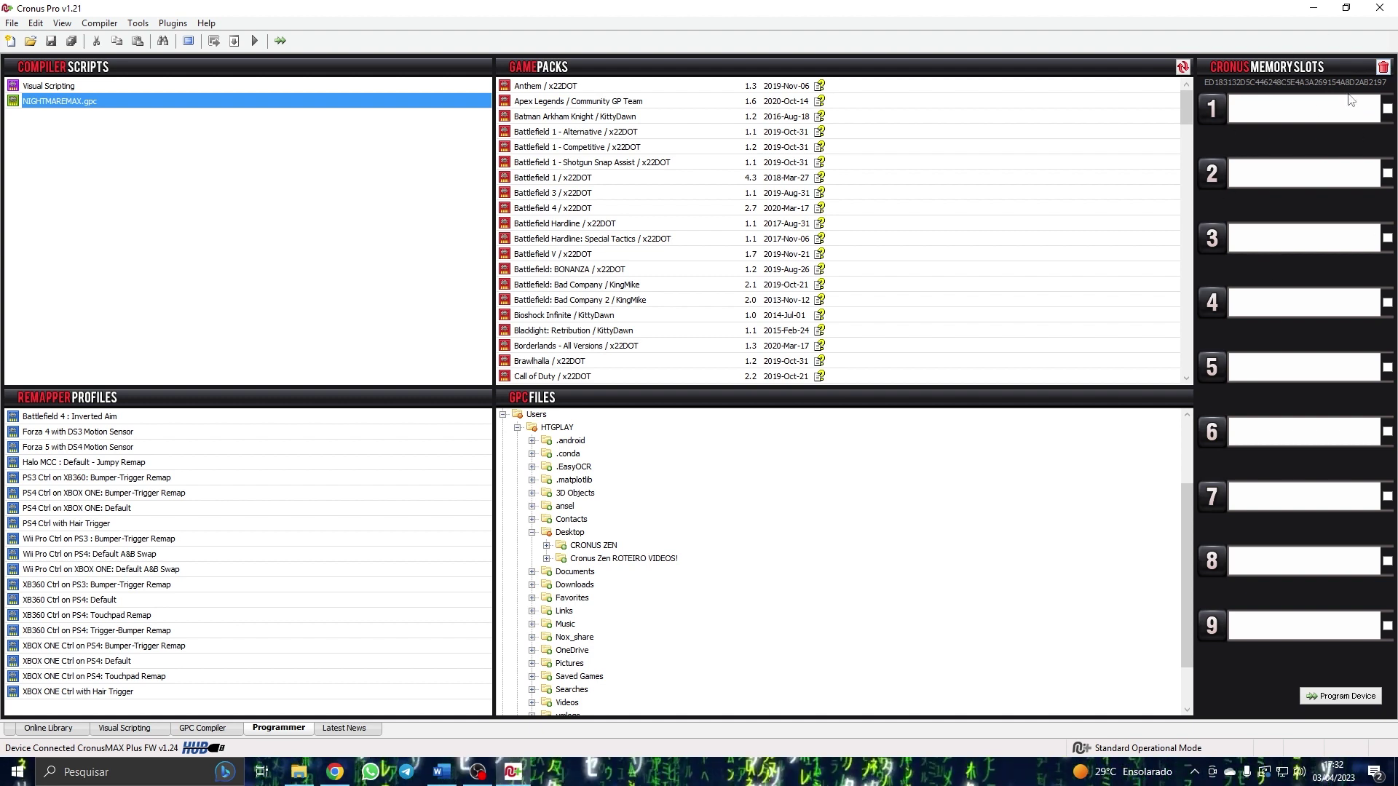
pyautogui.click(1341, 696)
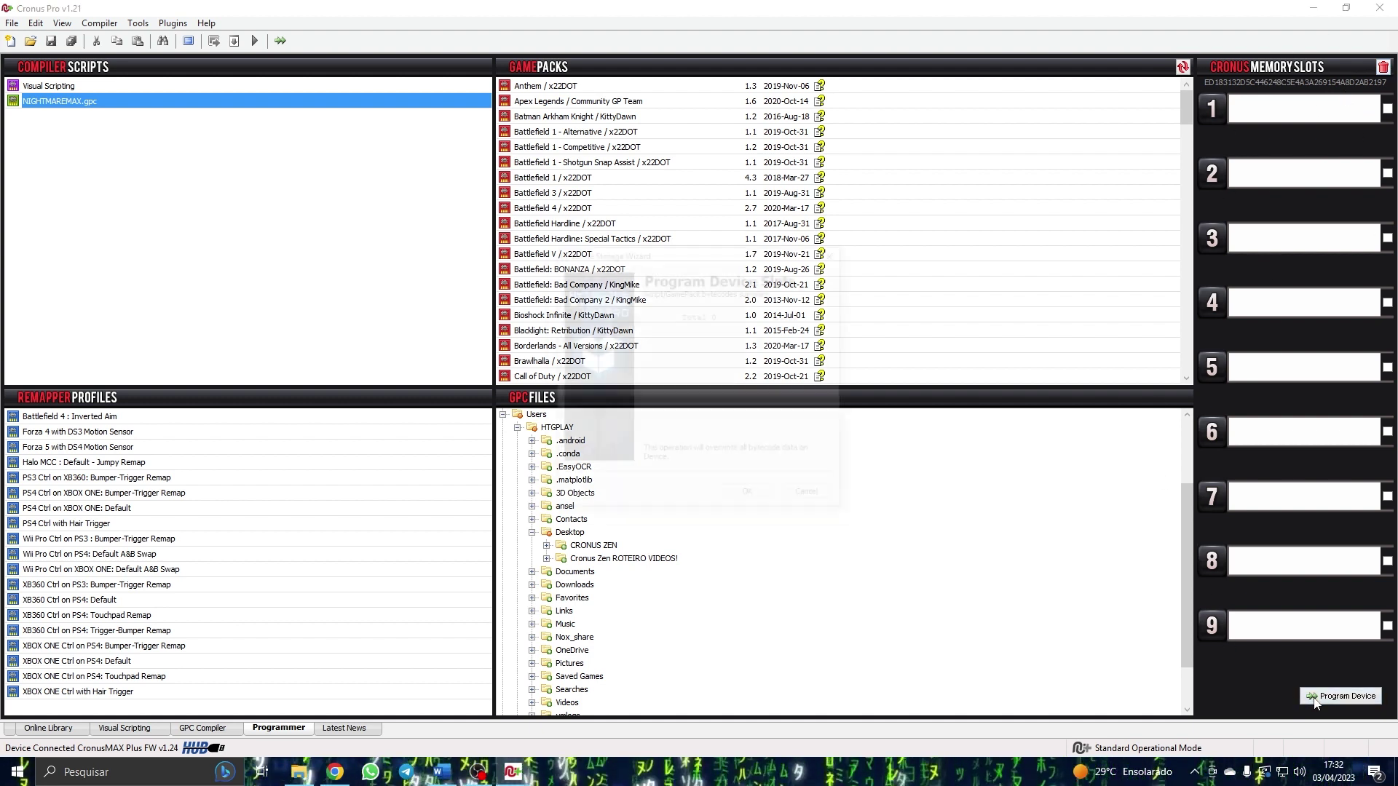
pyautogui.click(751, 497)
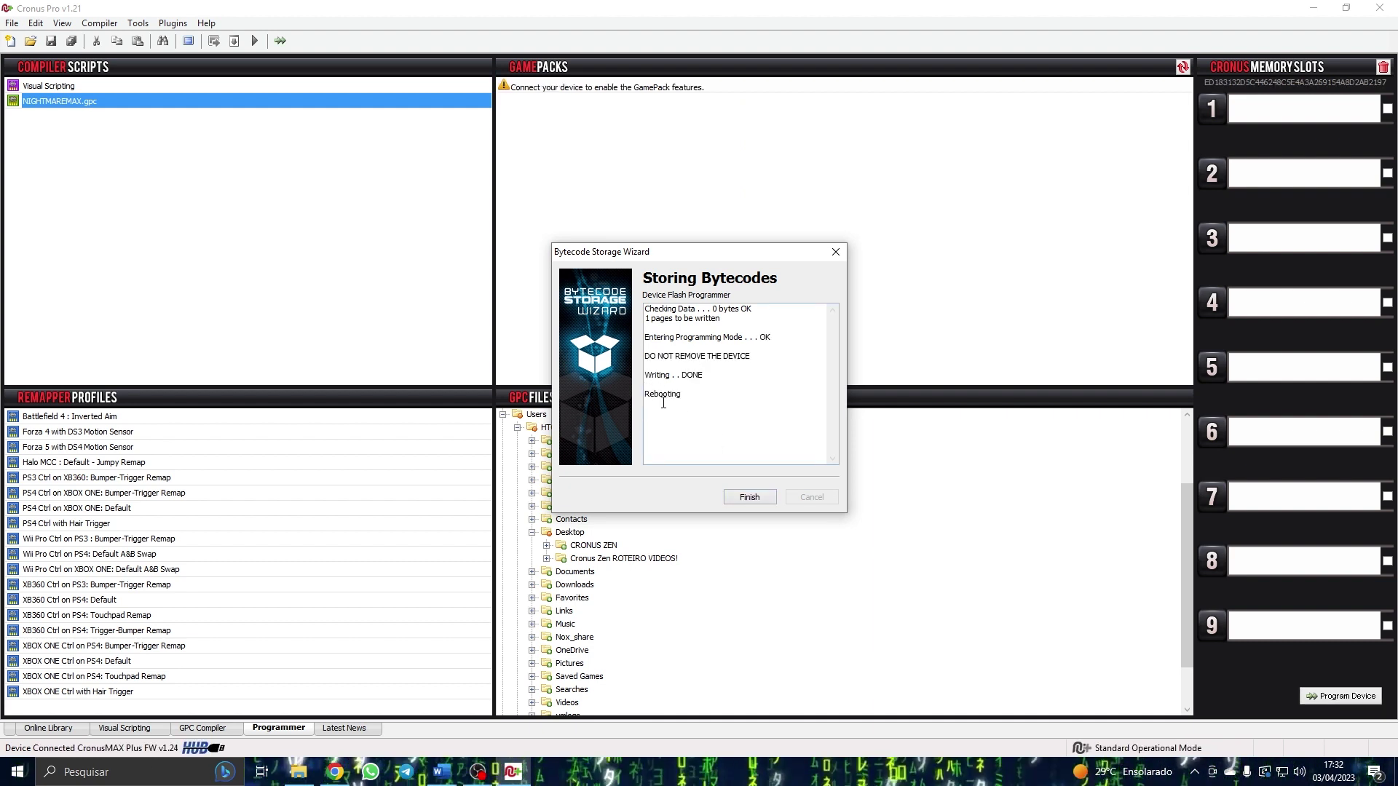
pyautogui.click(750, 497)
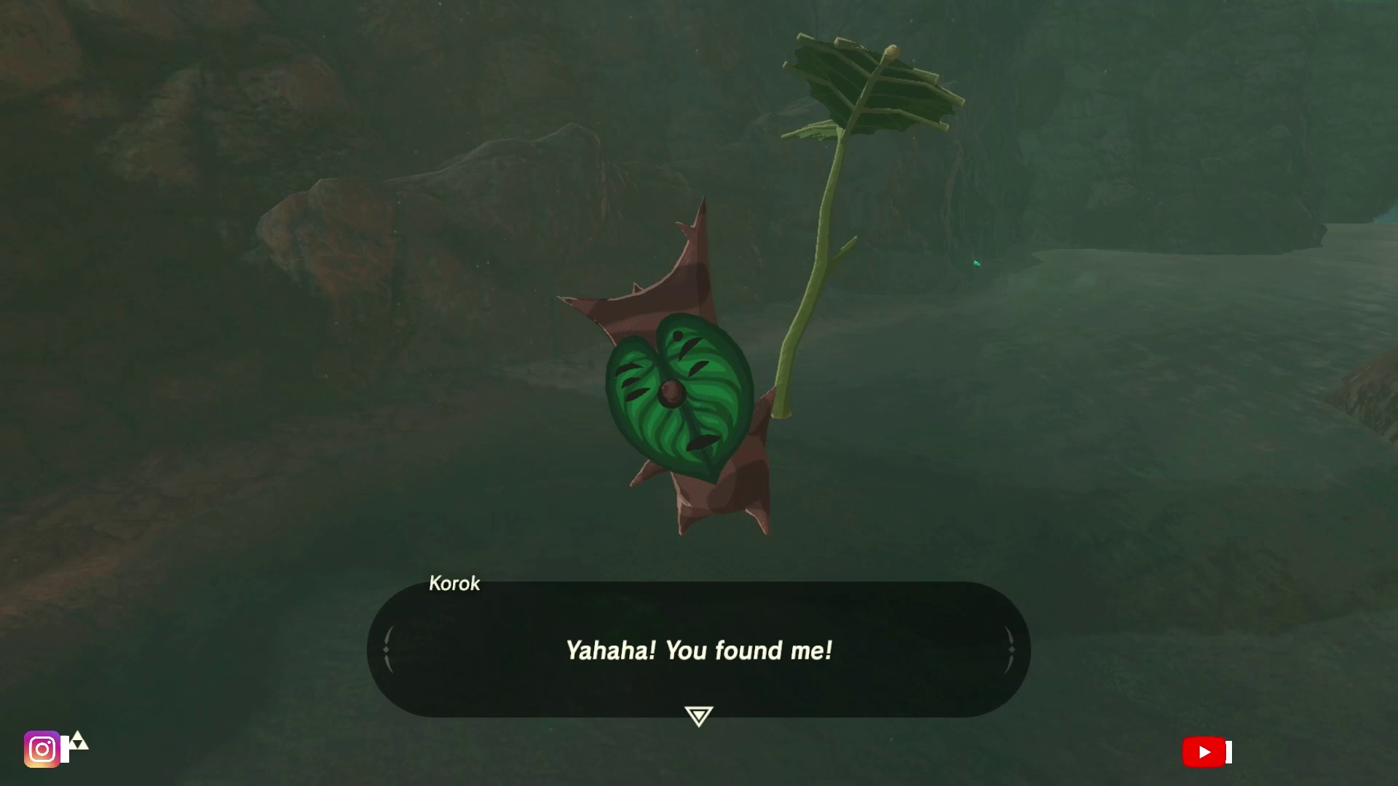
pyautogui.press('Return')
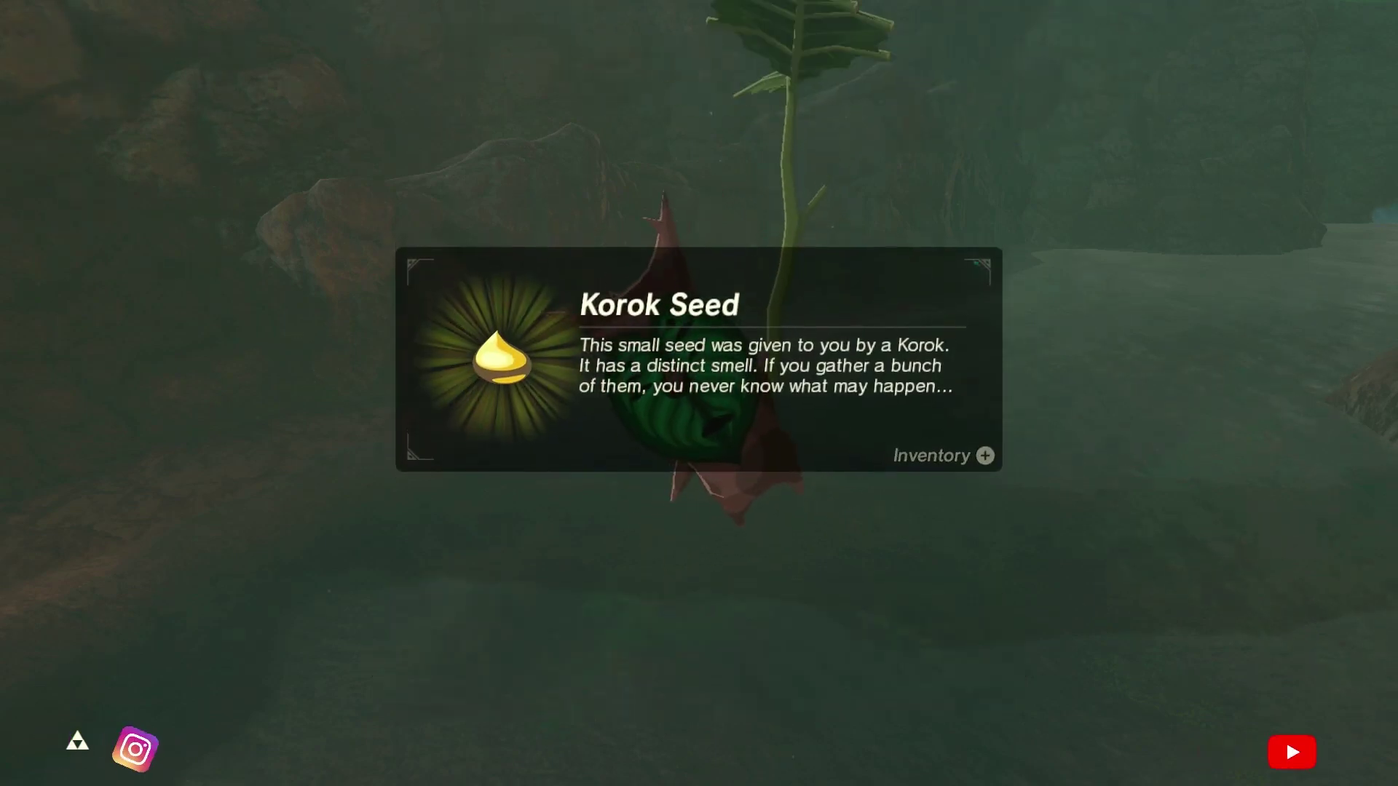
pyautogui.press('Return')
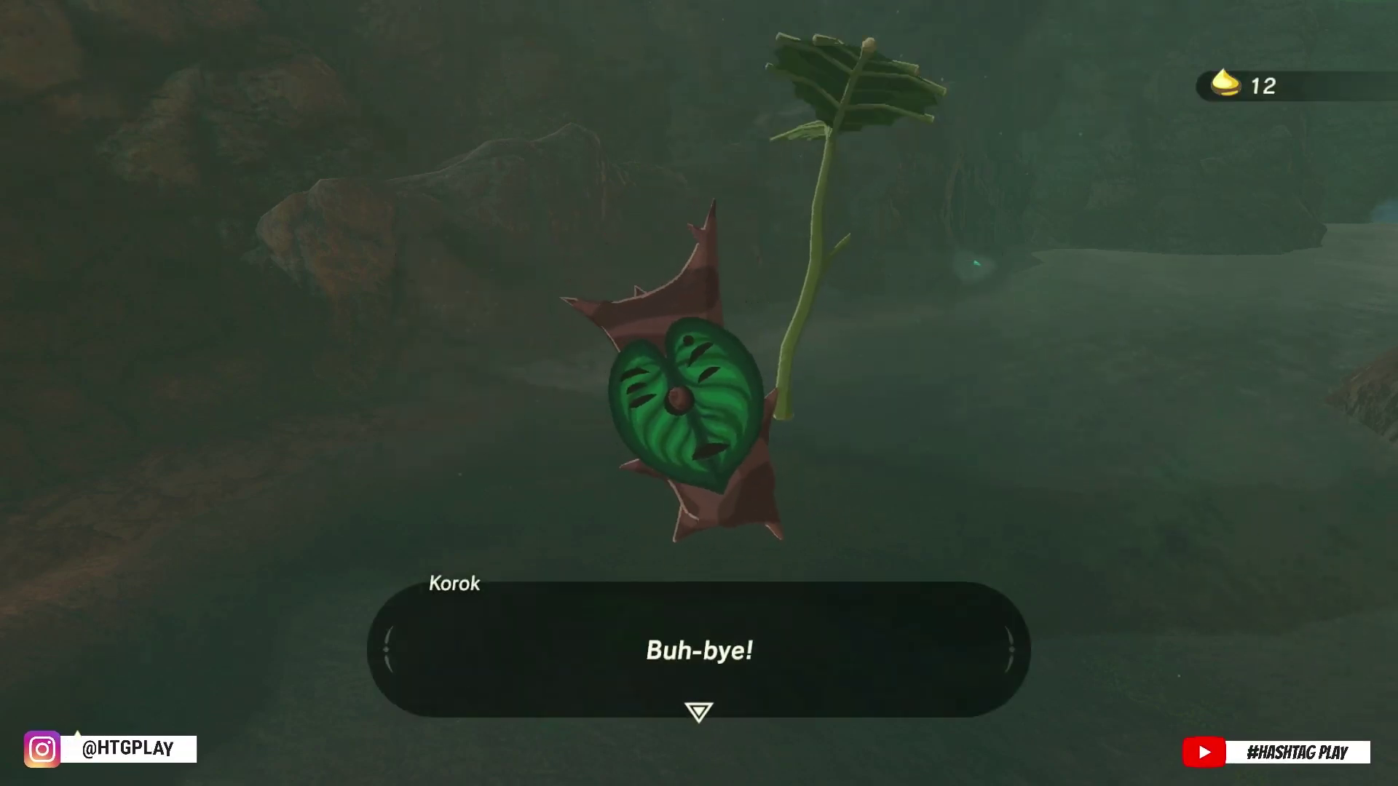
pyautogui.press('Return')
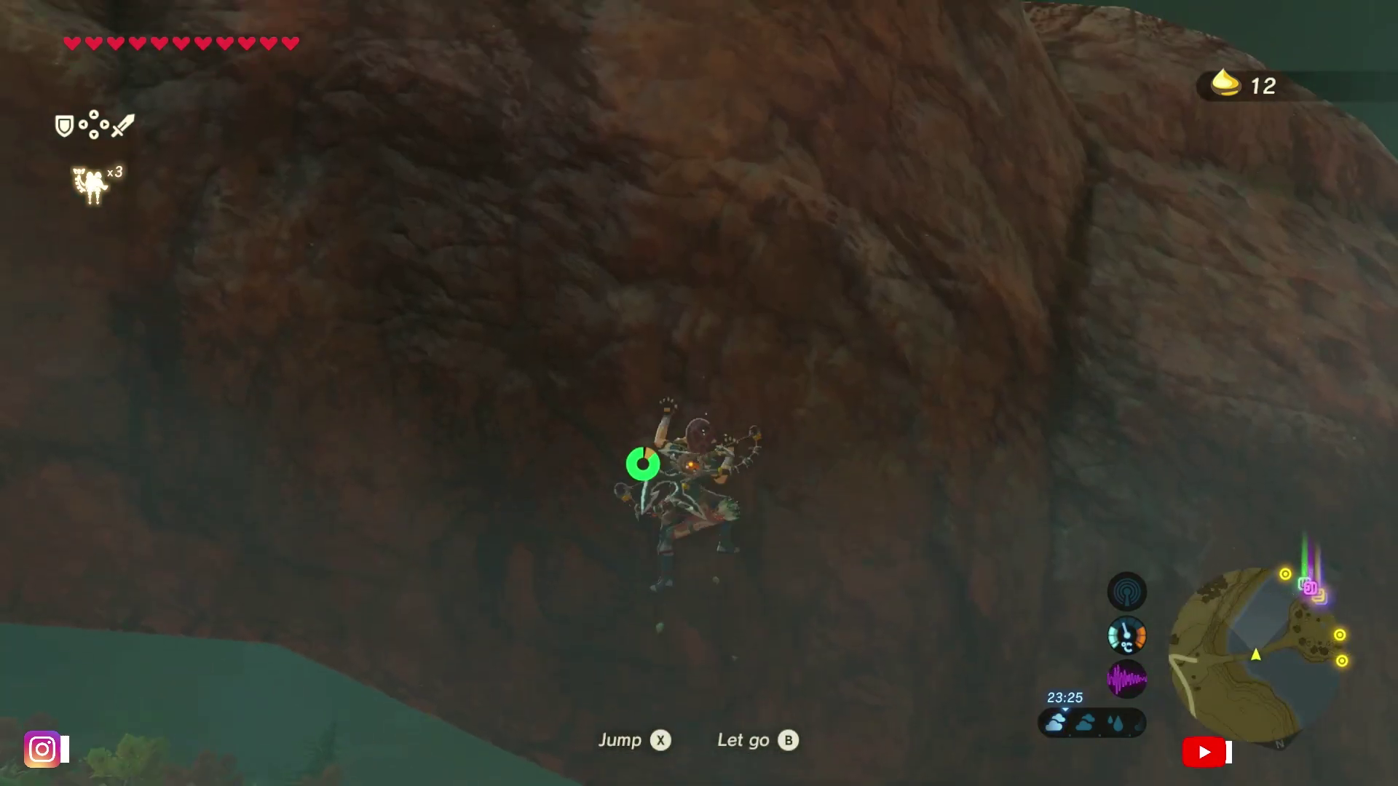
pyautogui.press('w')
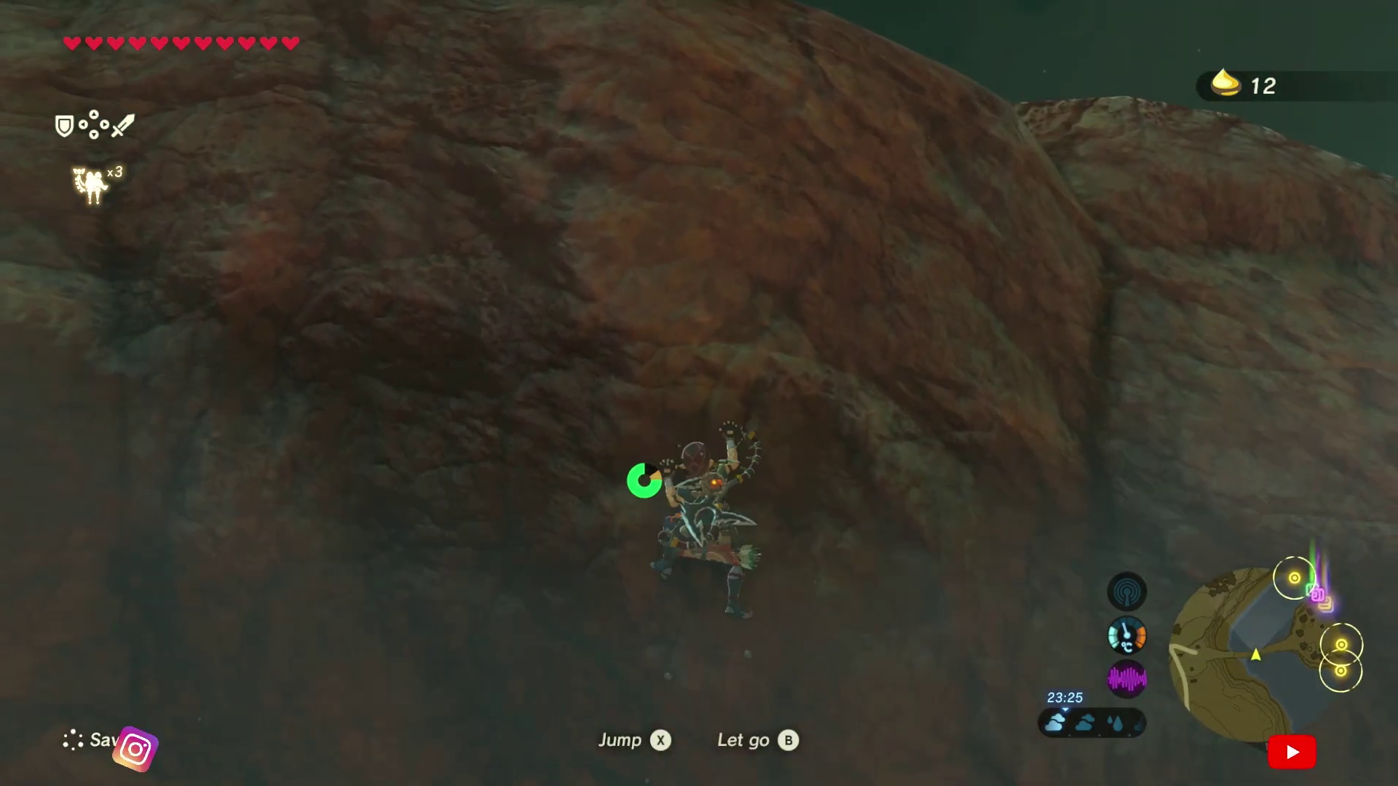